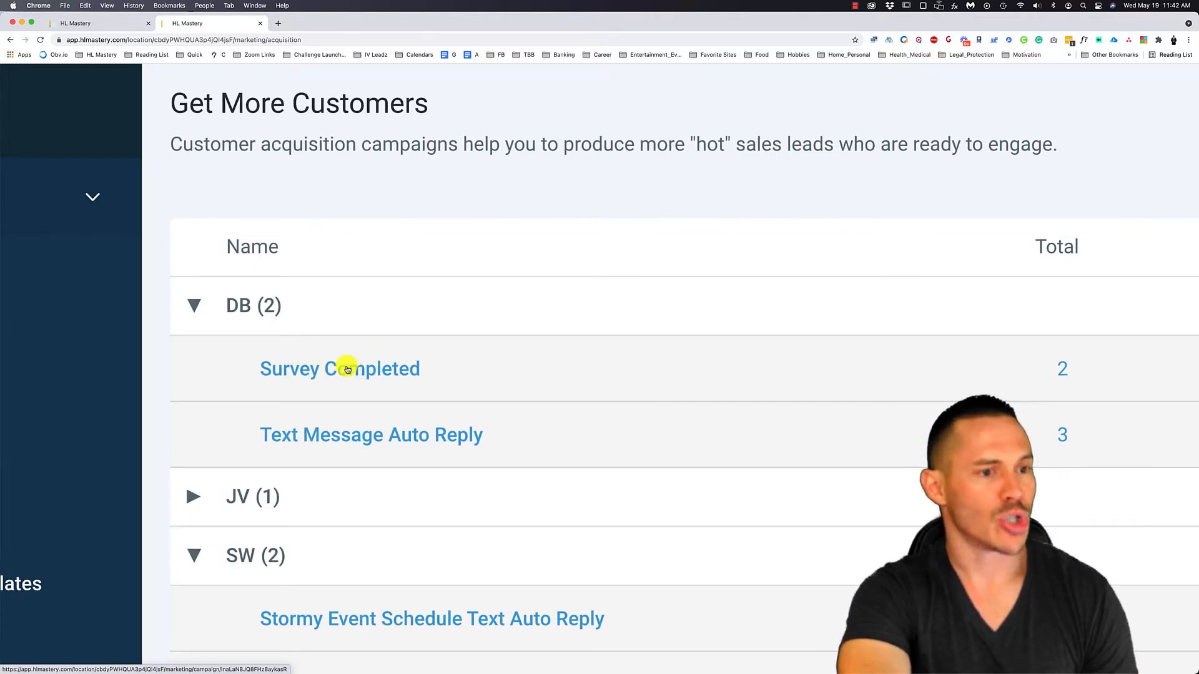
# Open the contact list of the Survey Completed campaign and examine each contact's status and progress
pyautogui.hscroll(5, 1000, 304)
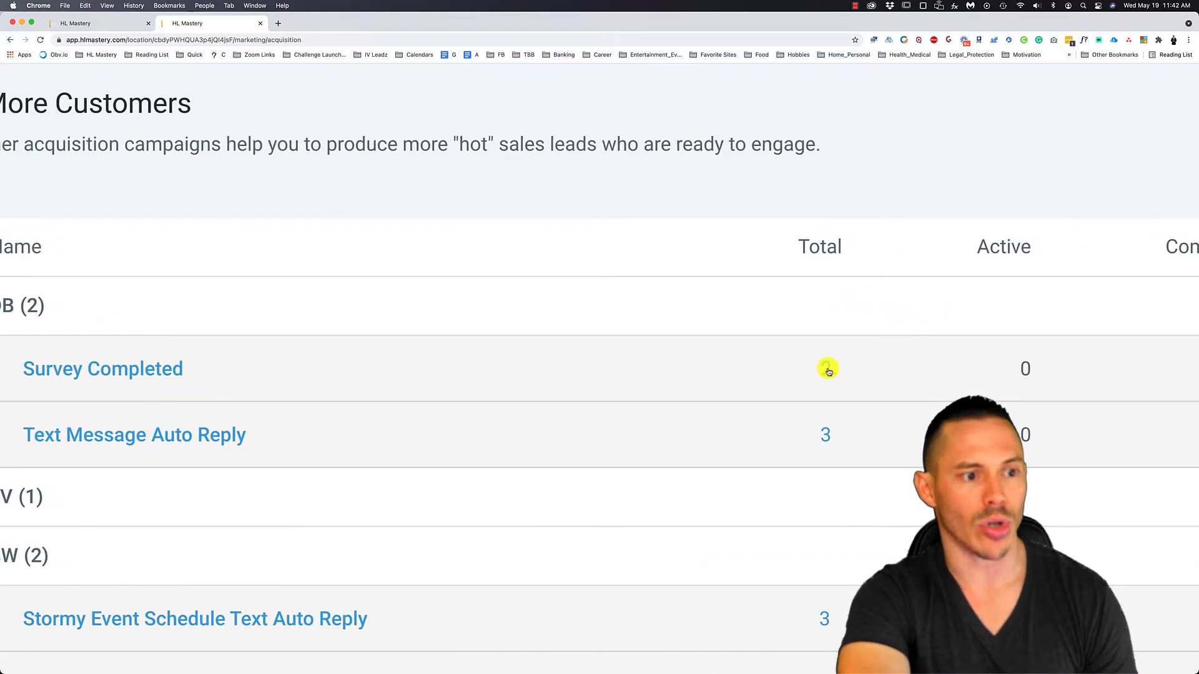
pyautogui.scroll(-5, 860, 356)
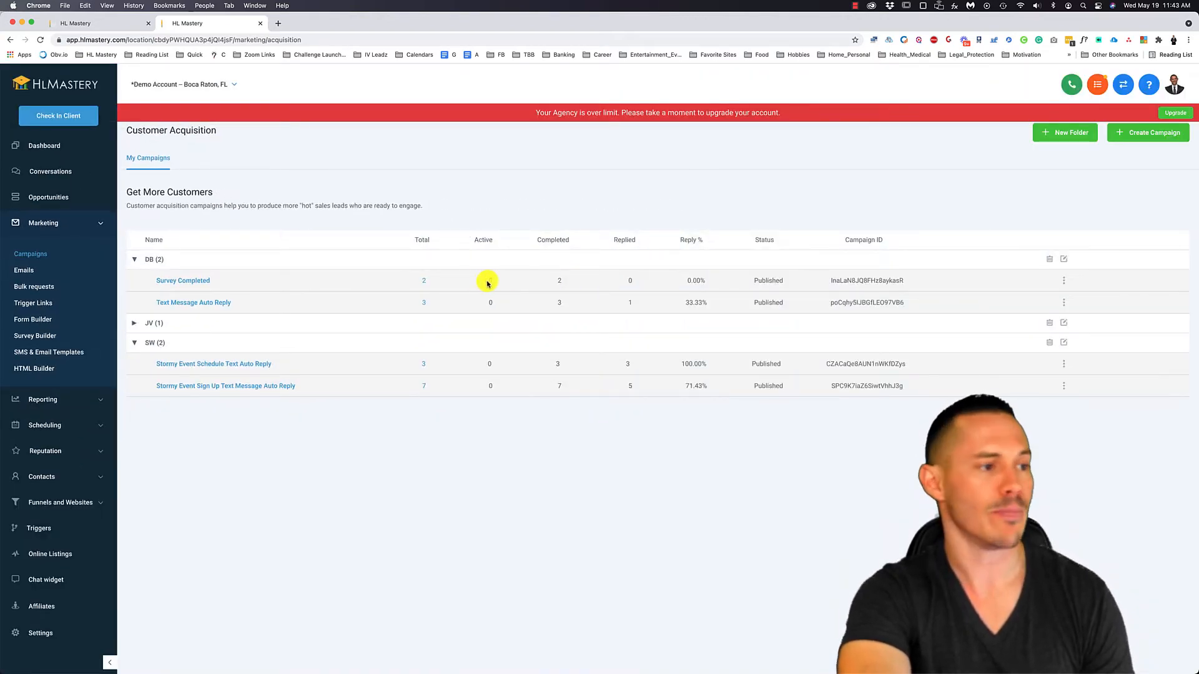
pyautogui.click(424, 283)
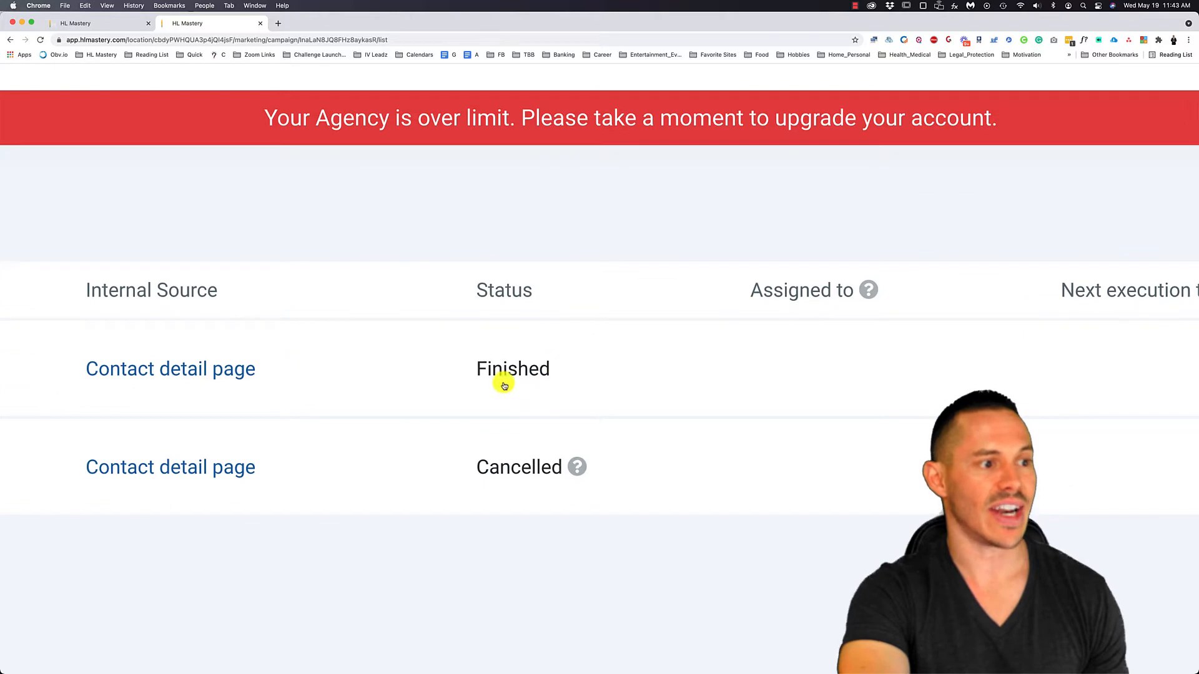
pyautogui.scroll(-2, 525, 388)
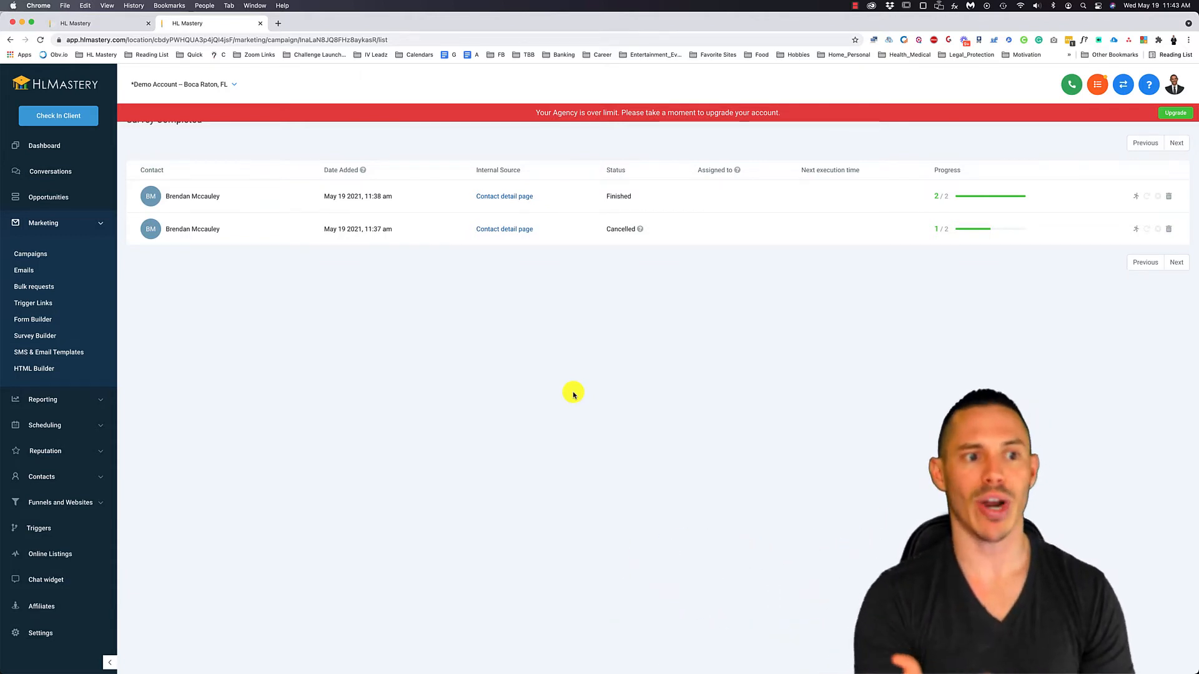
pyautogui.scroll(5, 992, 227)
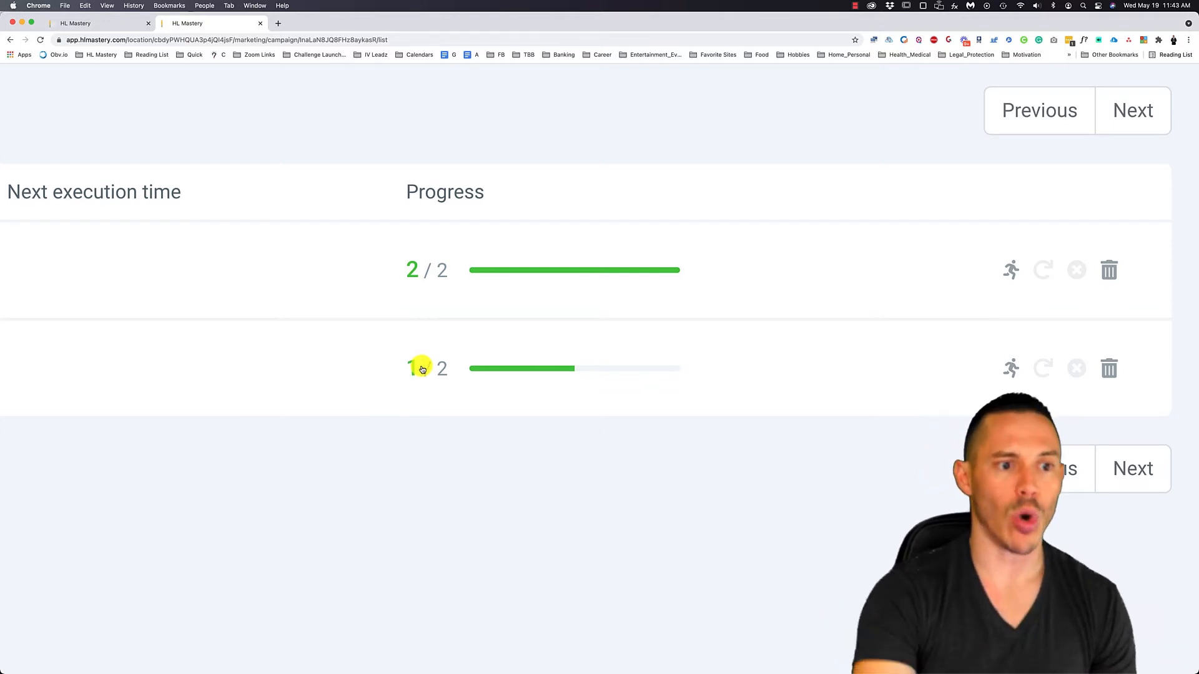
# Delete the cancelled contact entry from the Survey Completed campaign and confirm the deletion
pyautogui.press('super+0')
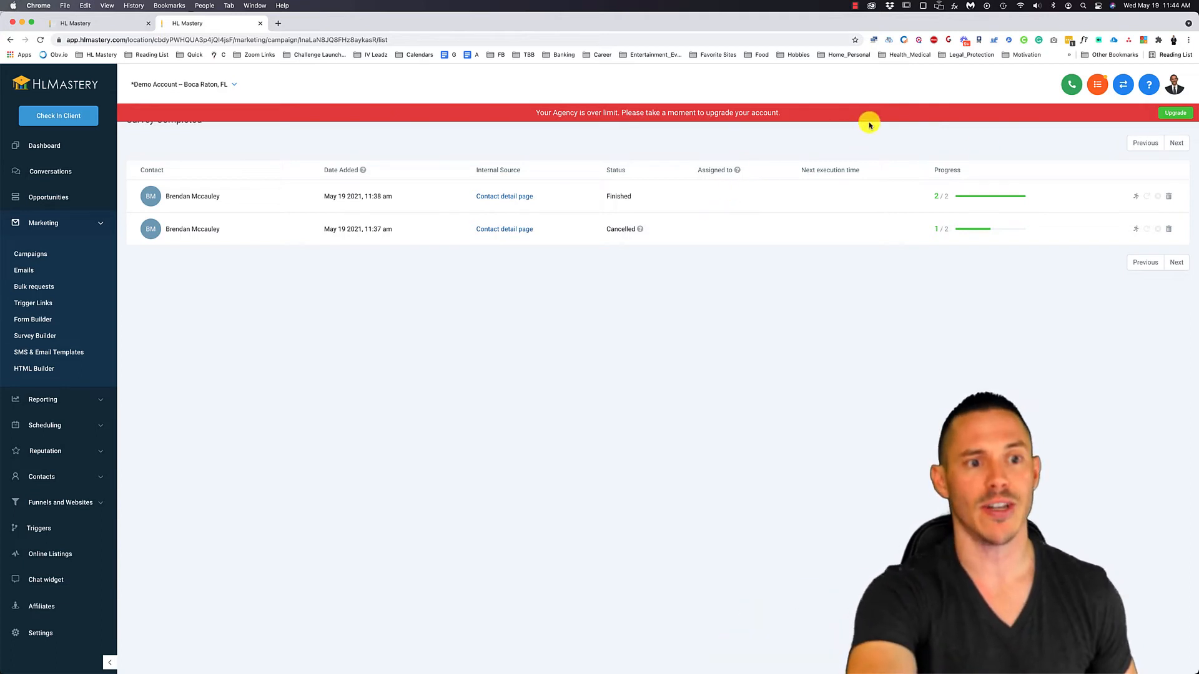
pyautogui.click(1169, 230)
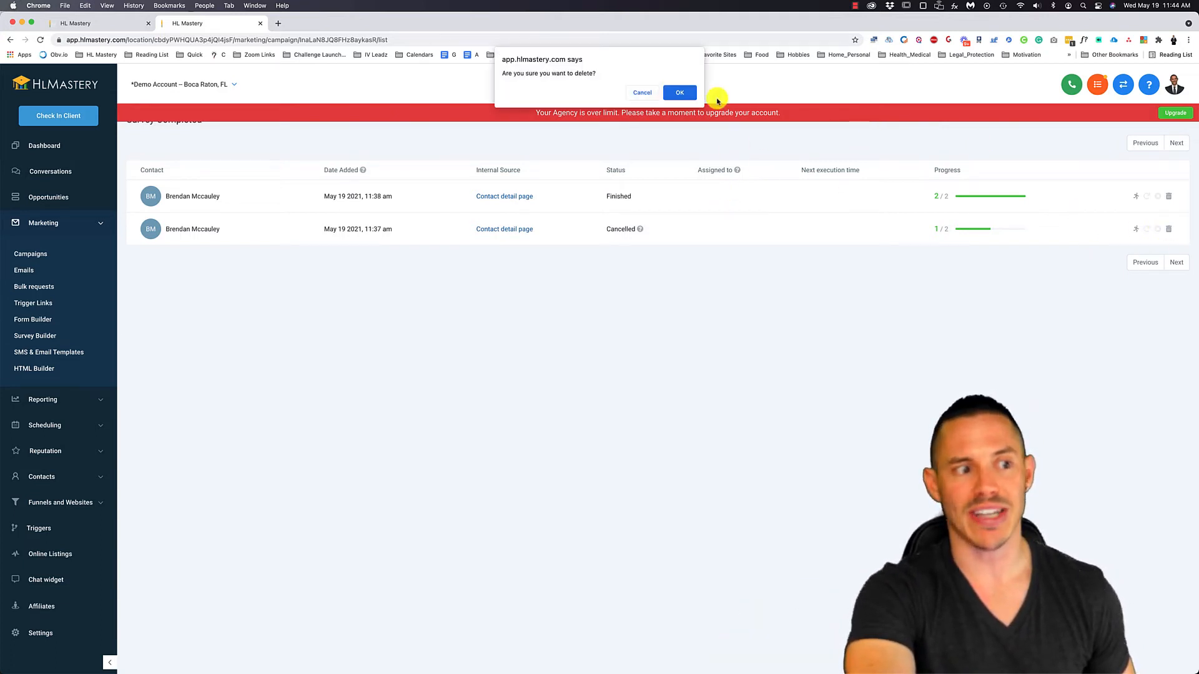
pyautogui.click(680, 92)
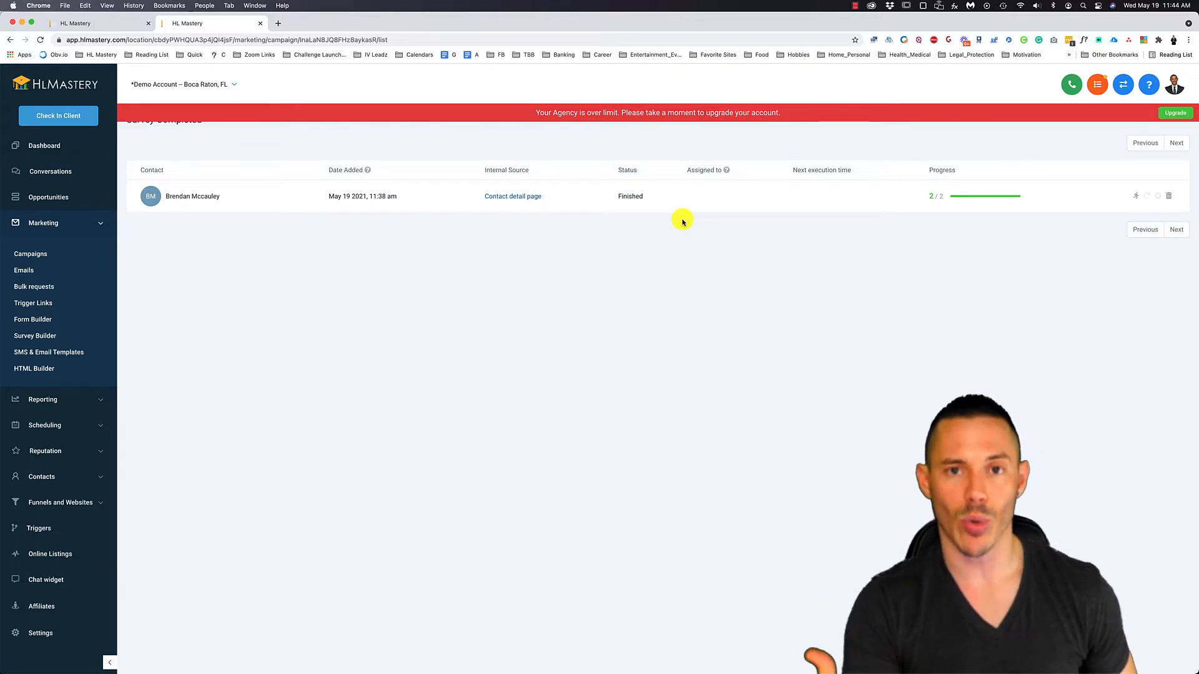
# Search the contacts list for the contact by first name and open the first matching contact's record
pyautogui.click(102, 224)
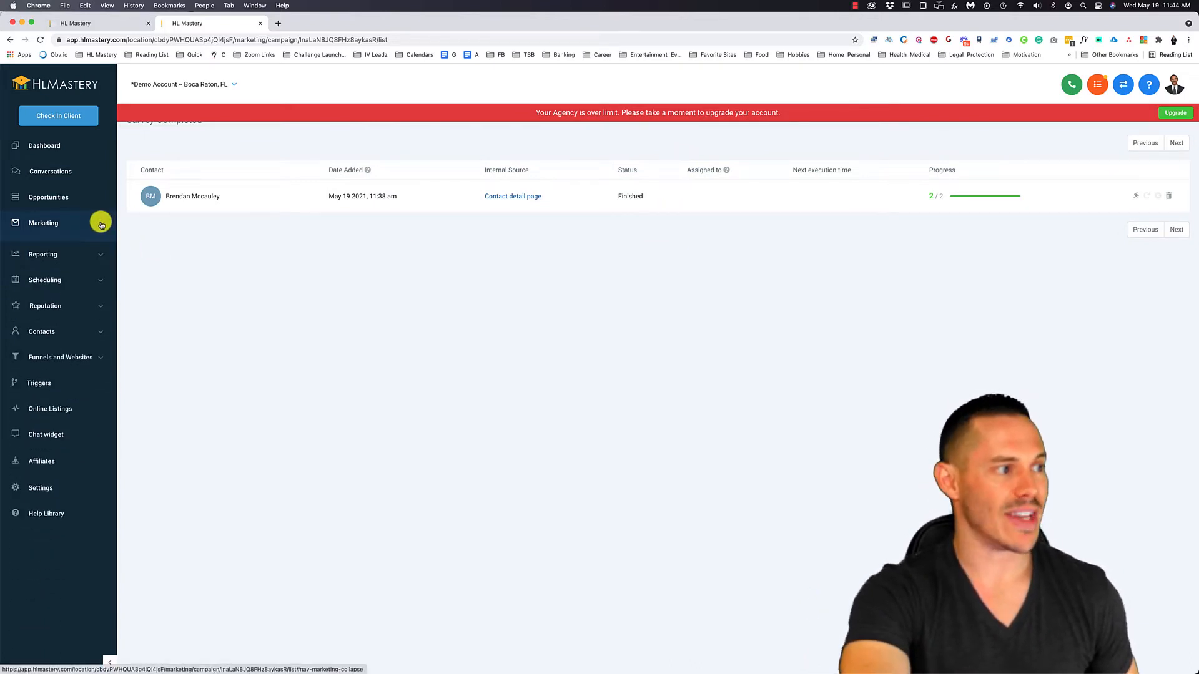
pyautogui.click(44, 326)
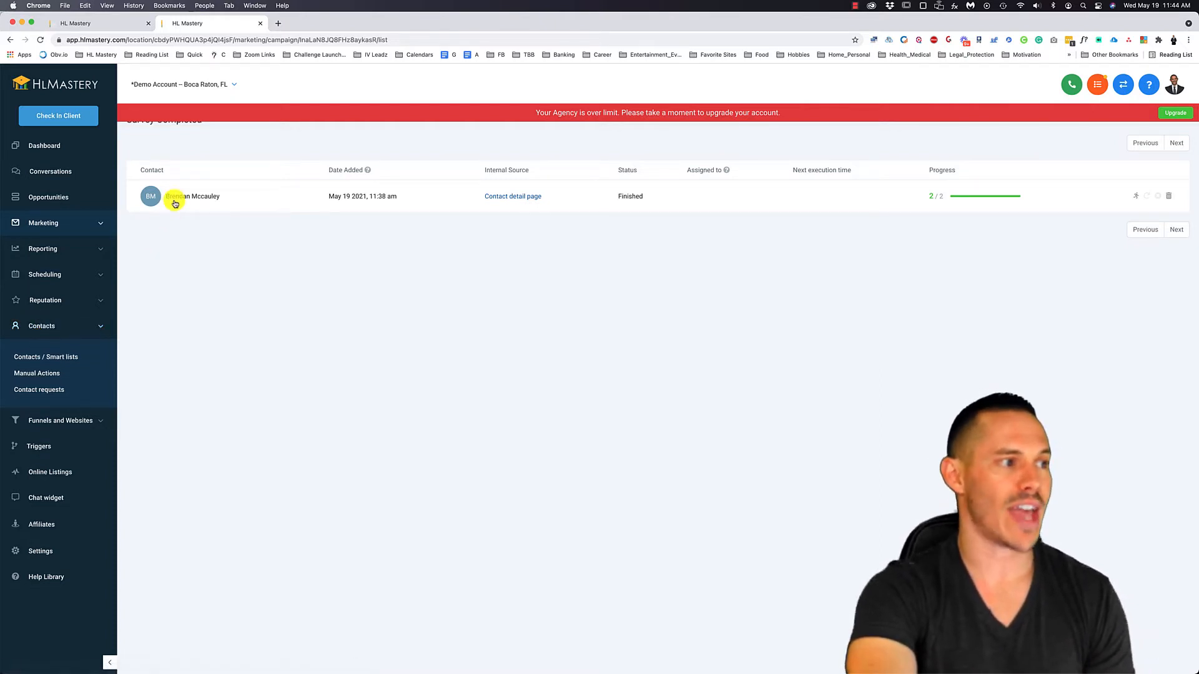
pyautogui.click(39, 356)
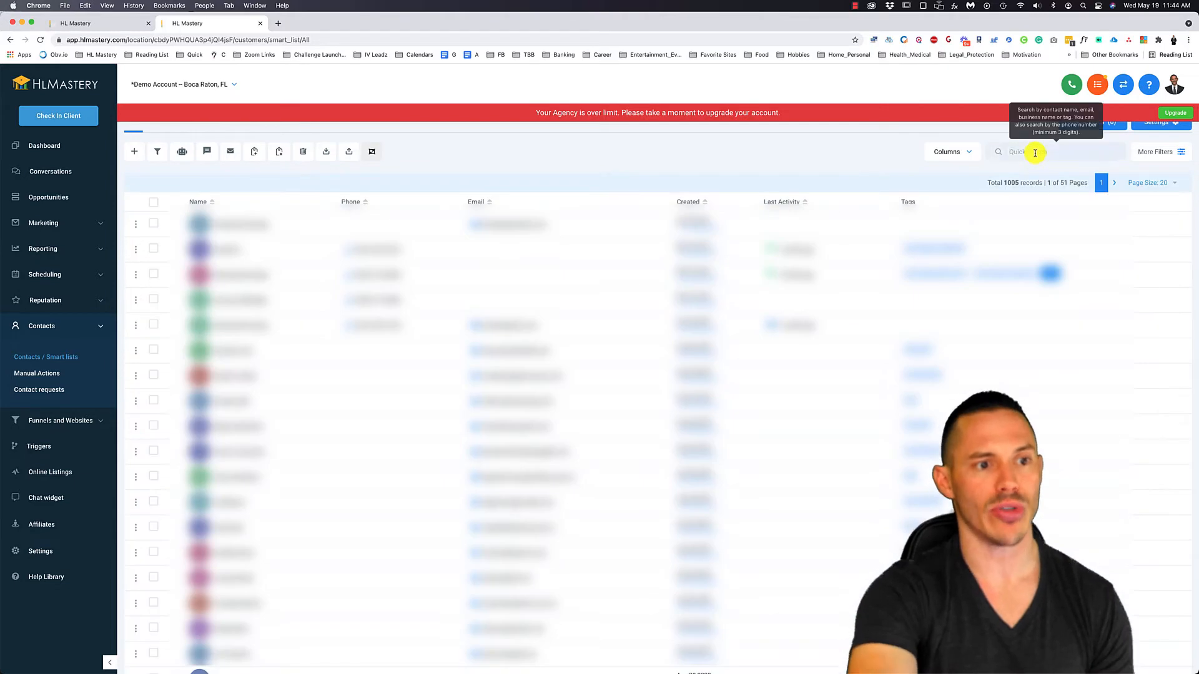
pyautogui.write('endon')
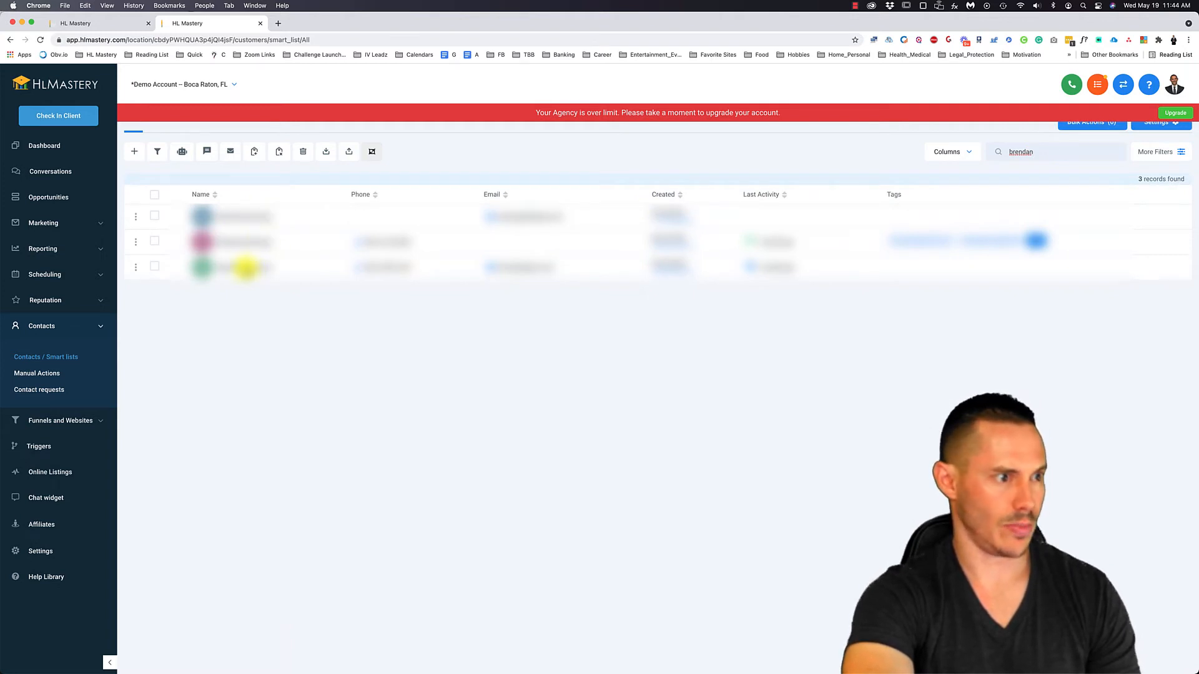
pyautogui.click(241, 216)
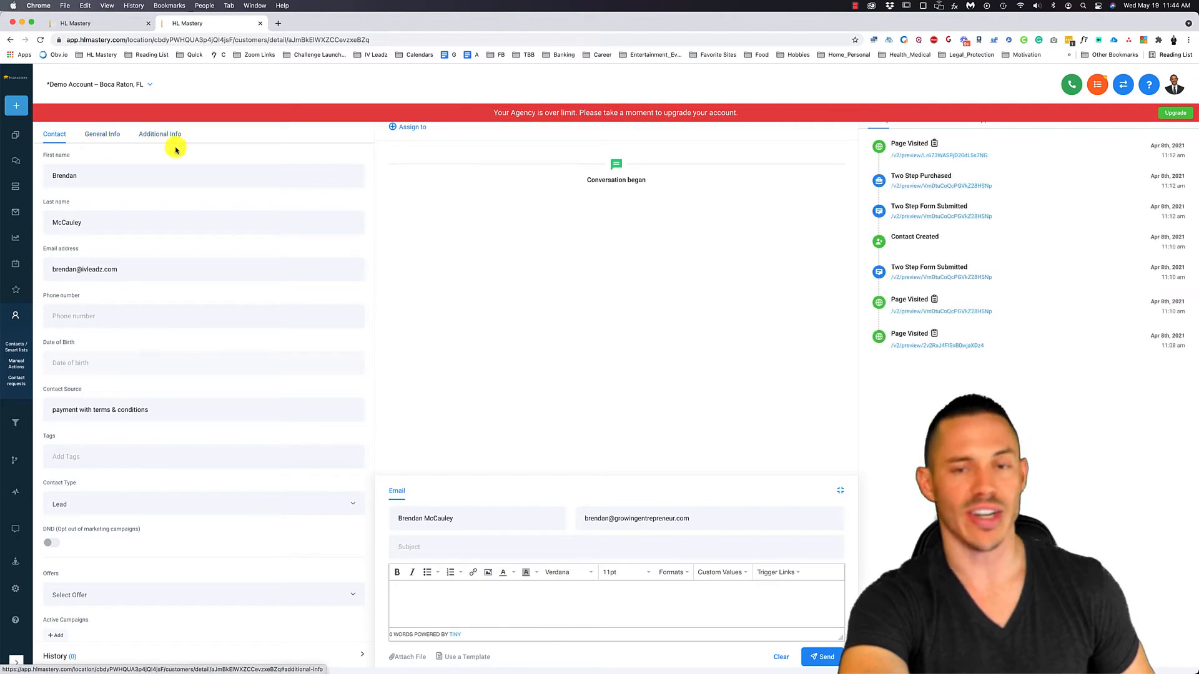
# Add the contact to the Text Message Auto Reply campaign without an event start date
pyautogui.scroll(-3, 118, 233)
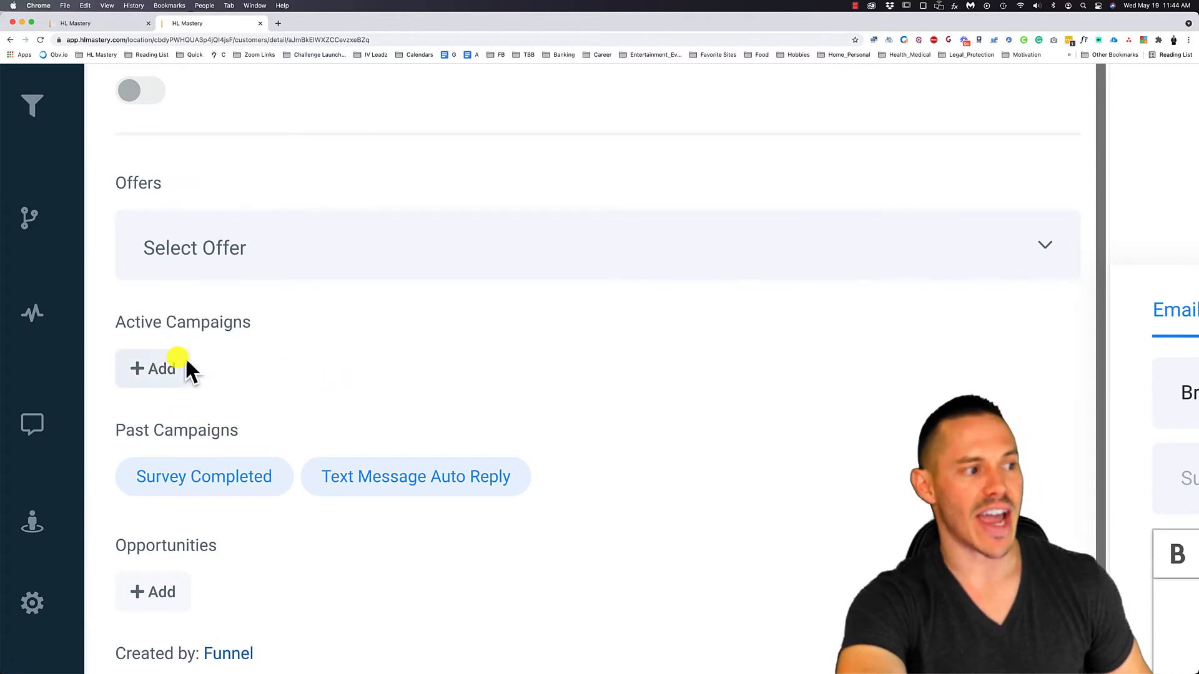
pyautogui.click(160, 369)
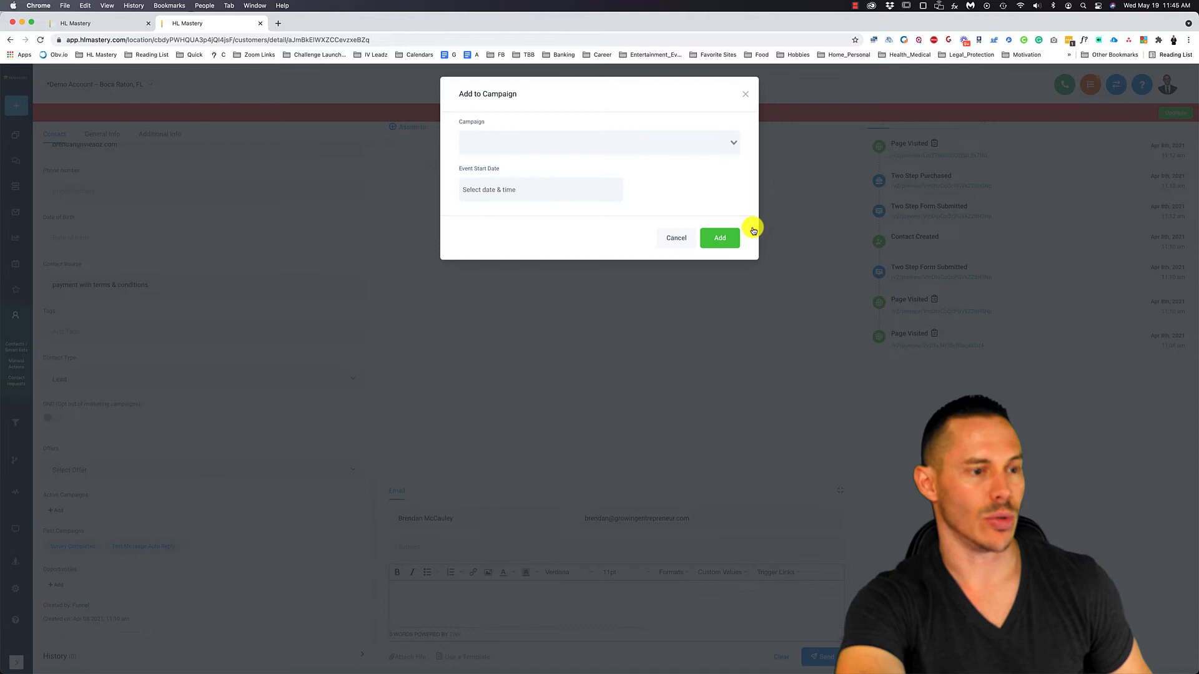
pyautogui.click(554, 143)
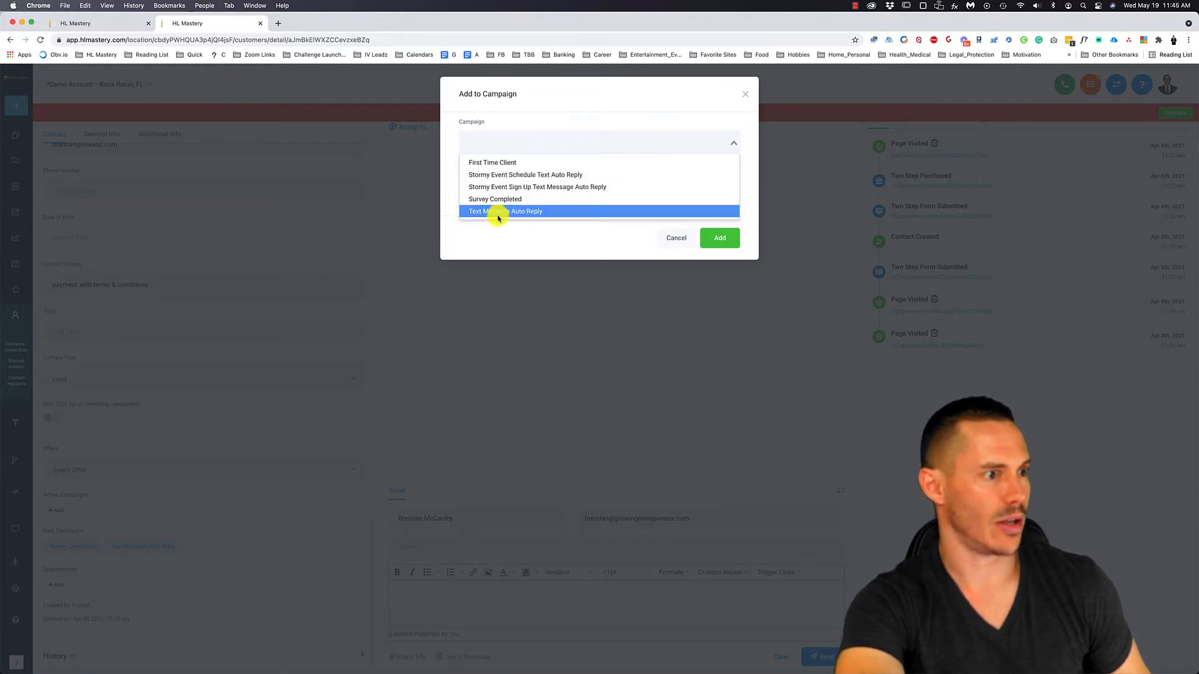
pyautogui.click(493, 211)
pyautogui.click(735, 244)
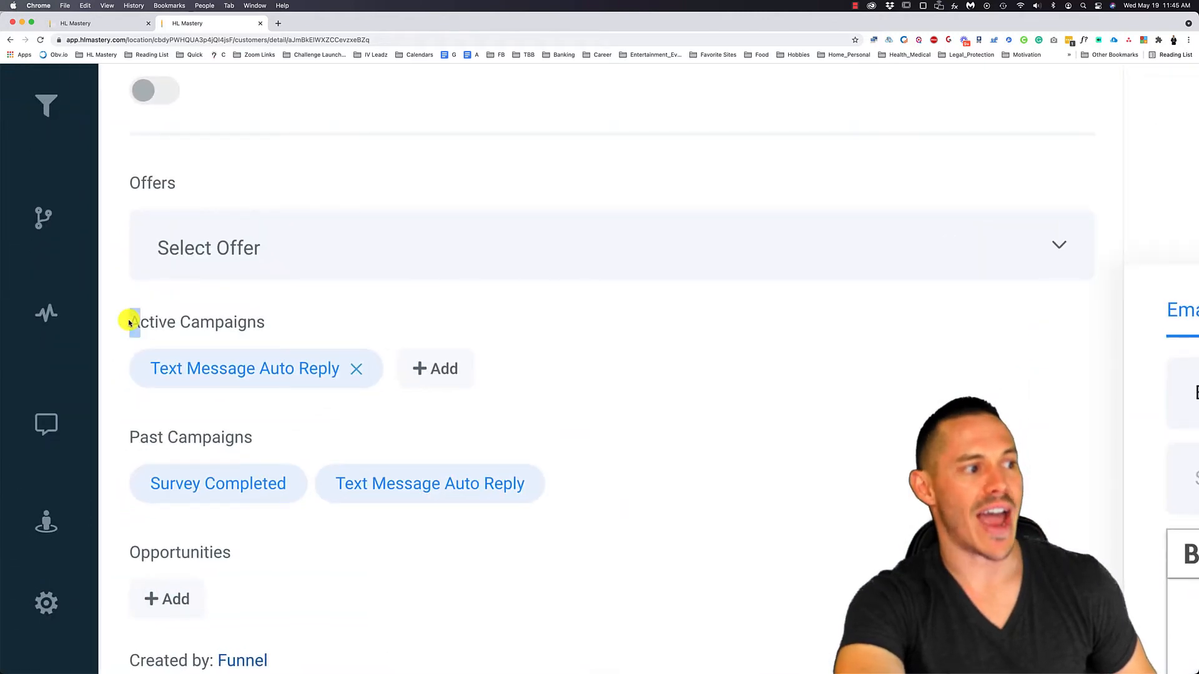
# Remove the contact from the active Text Message Auto Reply campaign and confirm the removal
pyautogui.moveTo(44, 494); pyautogui.dragTo(89, 495)
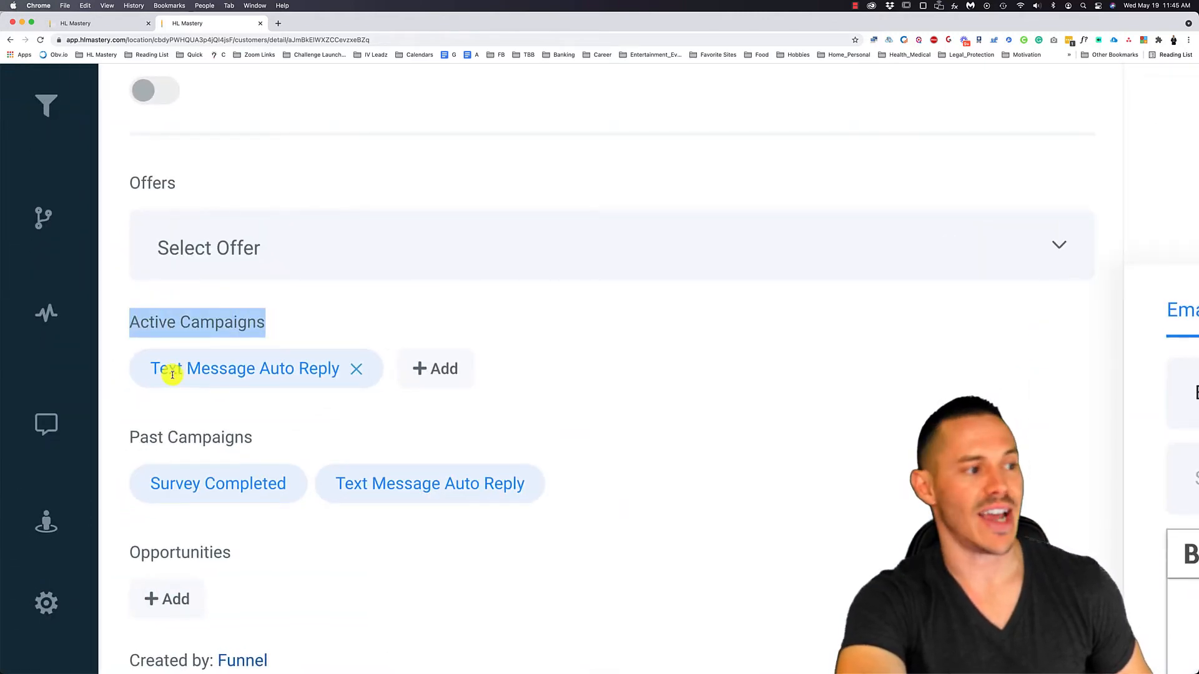
pyautogui.moveTo(151, 366); pyautogui.dragTo(338, 368)
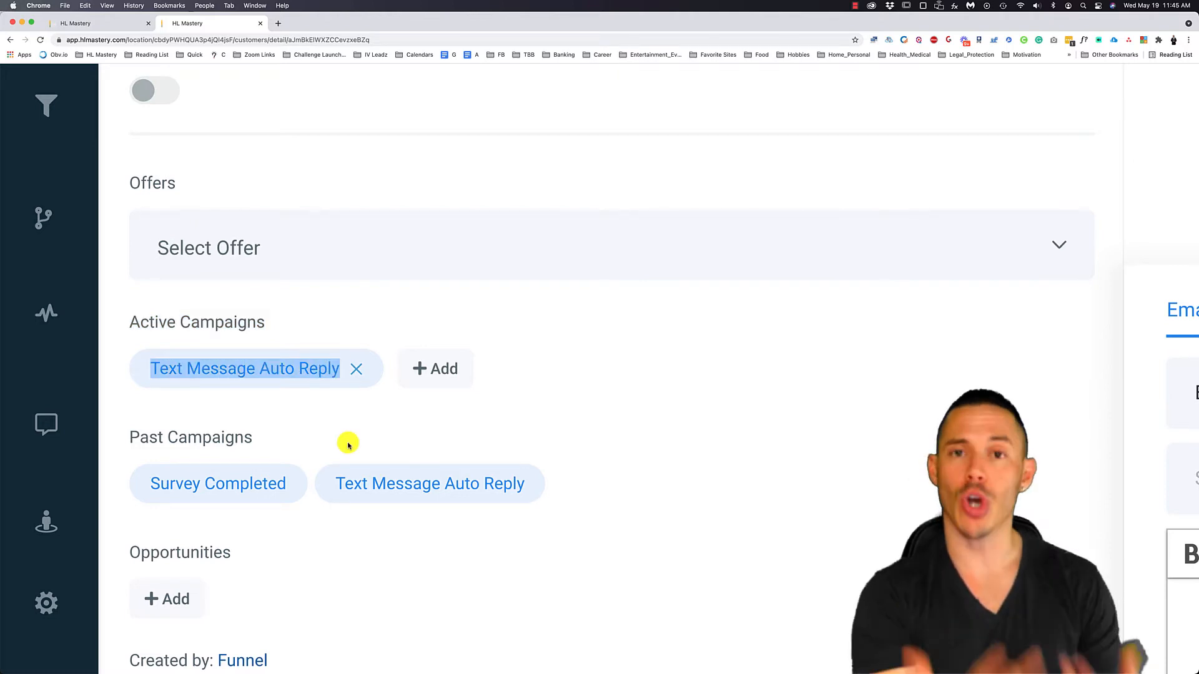
pyautogui.click(356, 372)
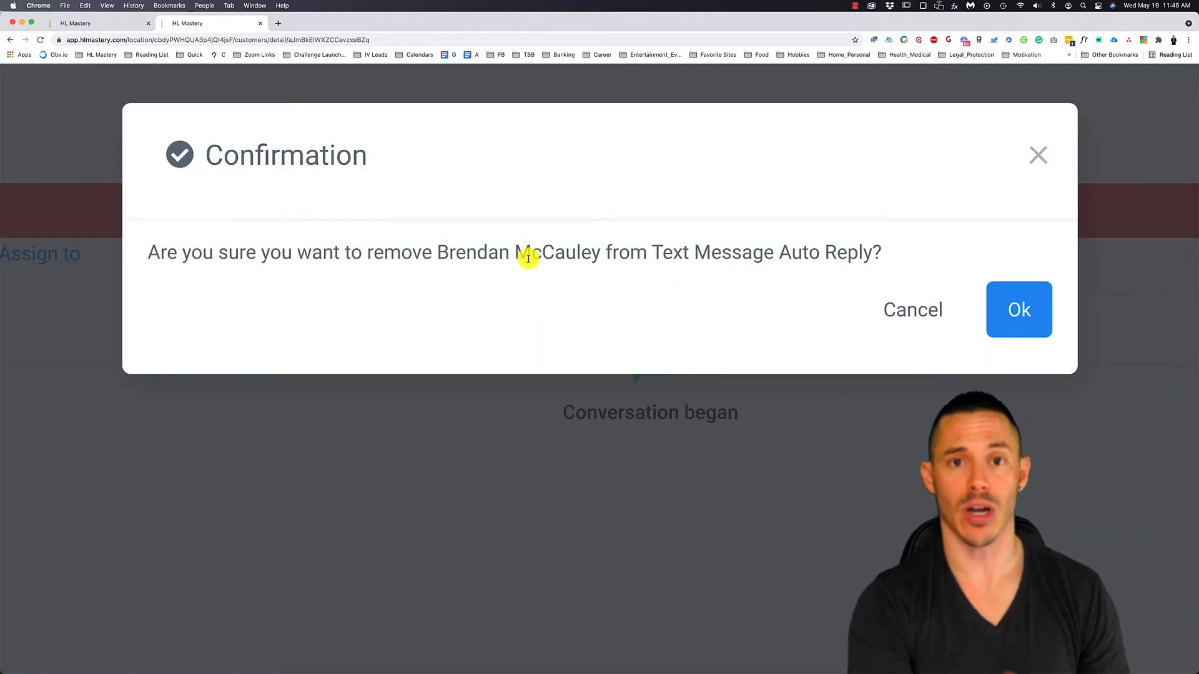
pyautogui.click(1054, 310)
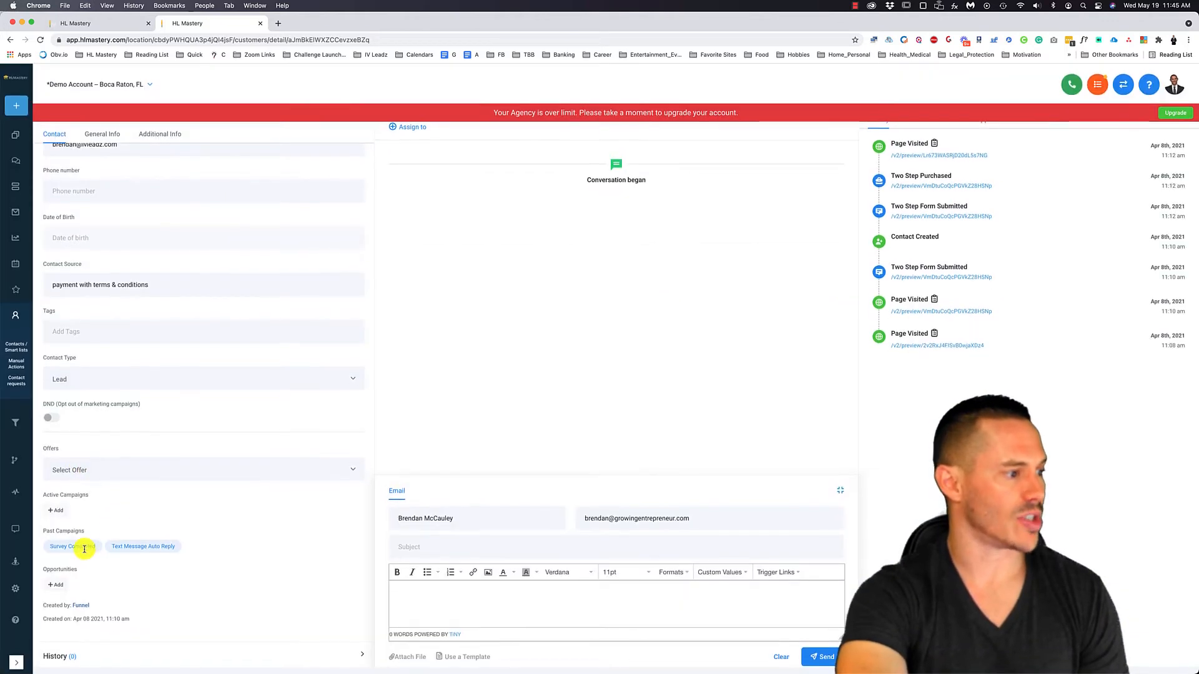
# Check the Past Campaigns section of the contact record for the Text Message Auto Reply campaign
pyautogui.scroll(5, 116, 525)
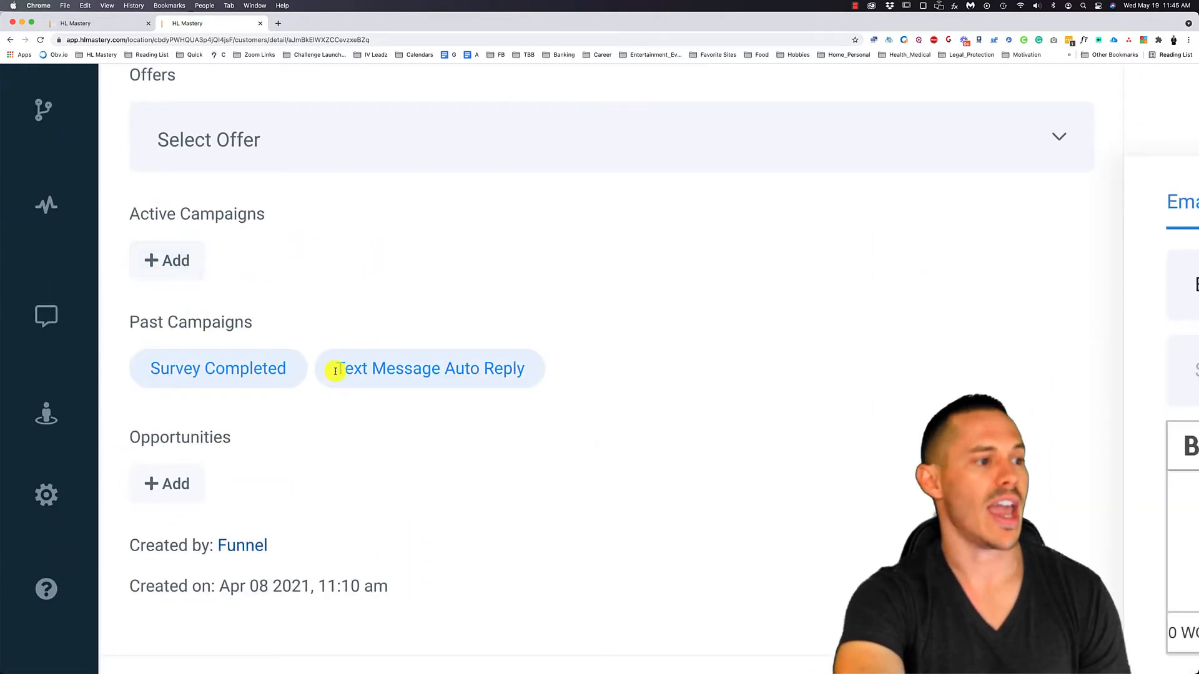
pyautogui.moveTo(335, 371); pyautogui.dragTo(523, 372)
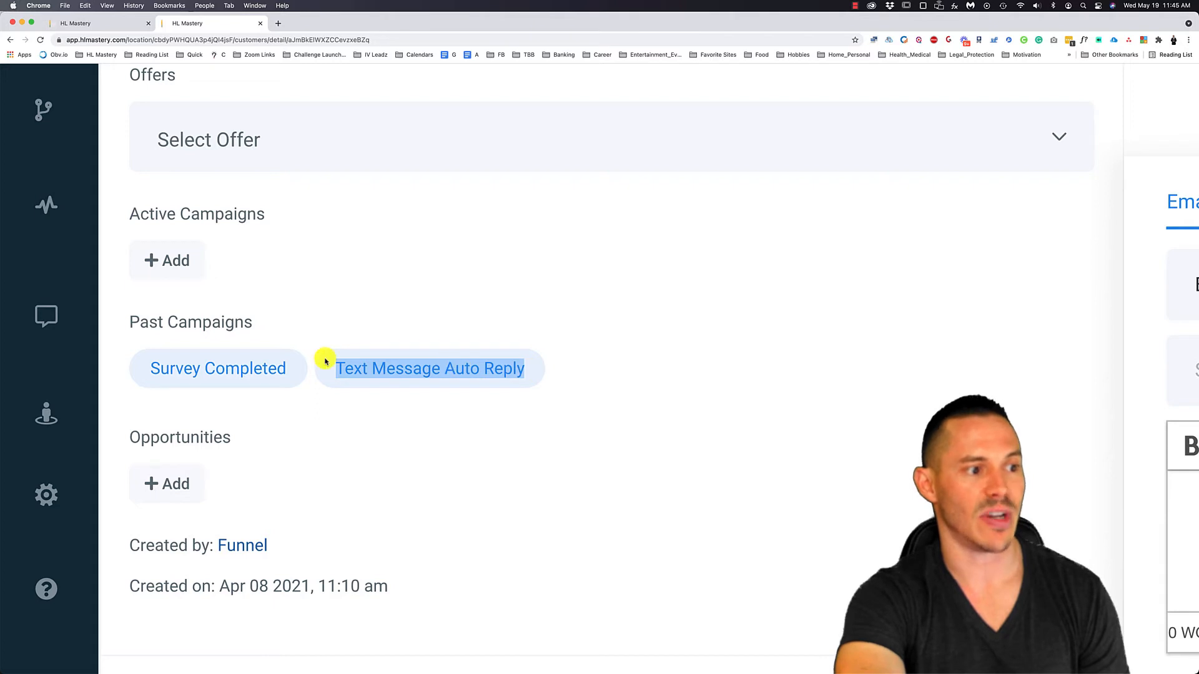
pyautogui.moveTo(125, 323); pyautogui.dragTo(302, 327)
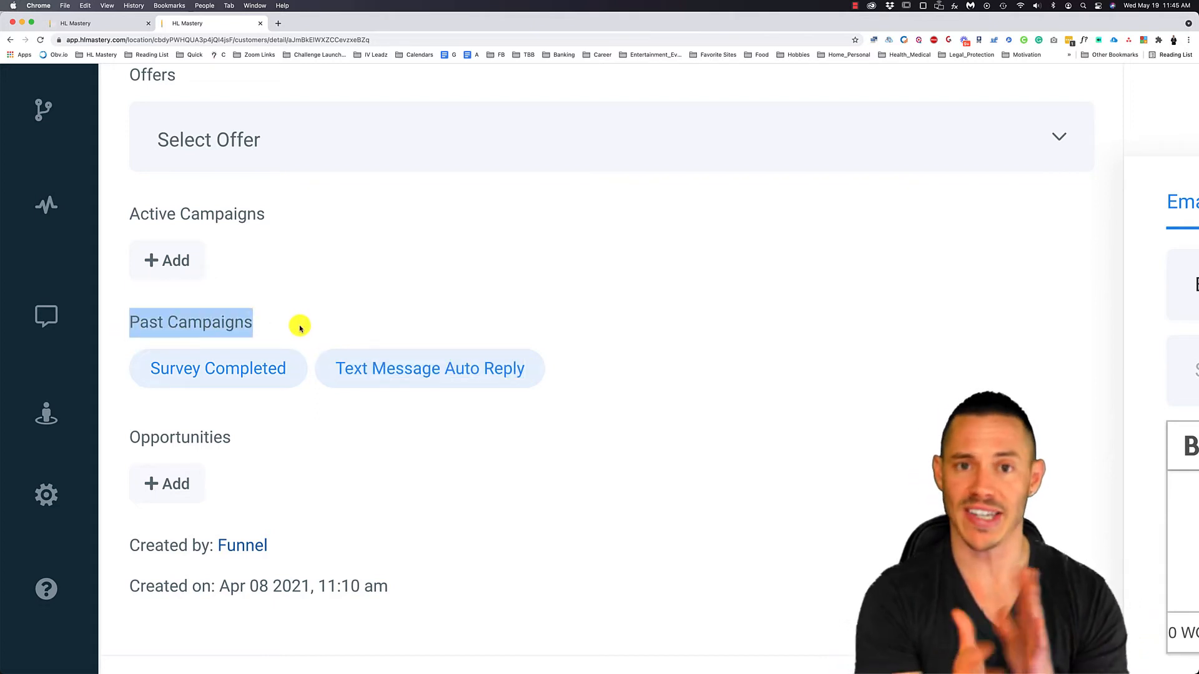
pyautogui.click(329, 320)
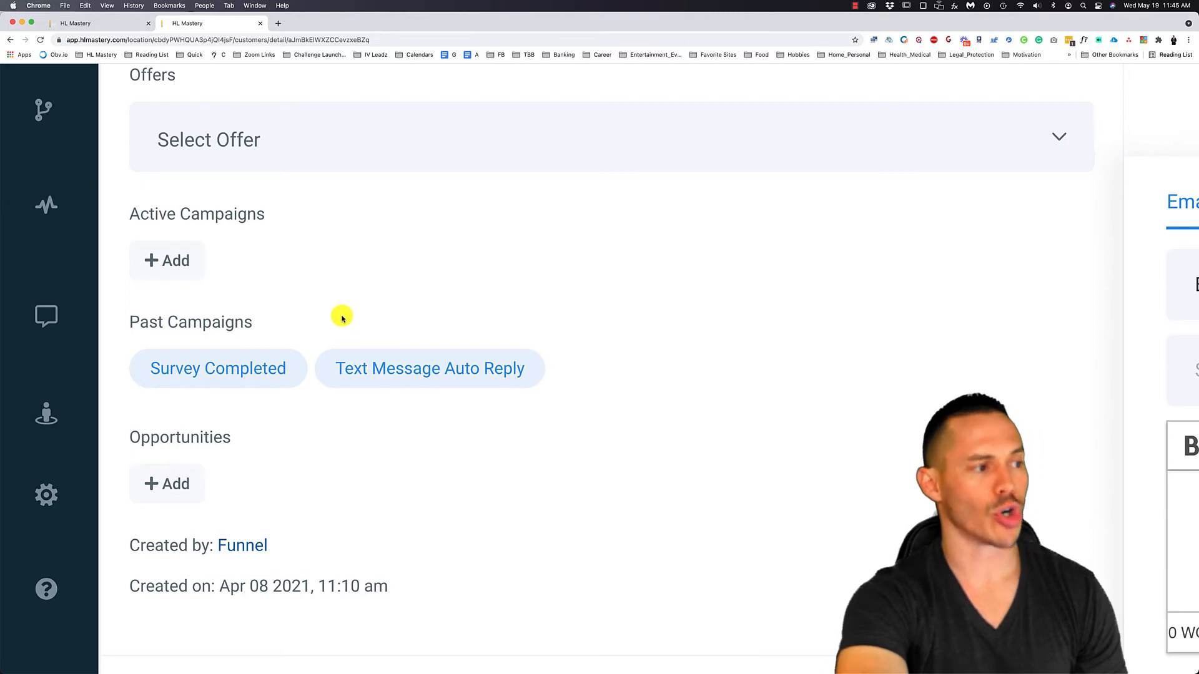
pyautogui.press('super+0')
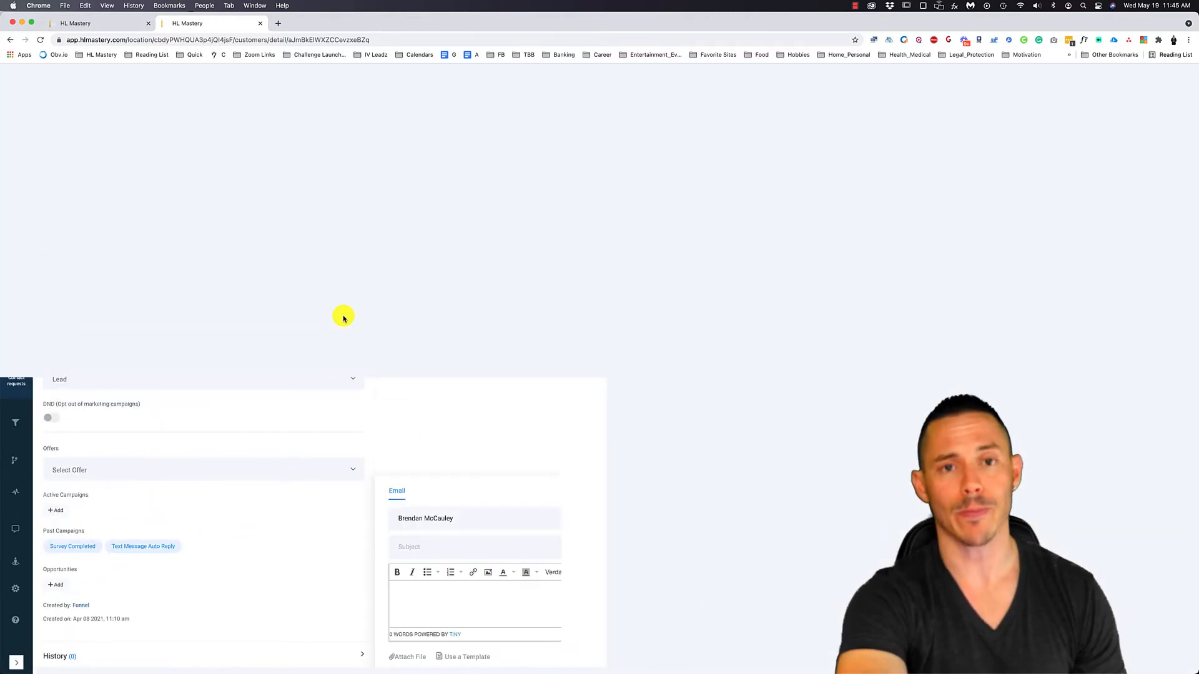
# Create a new trigger rule named "Kill Campaign" and save it
pyautogui.click(15, 462)
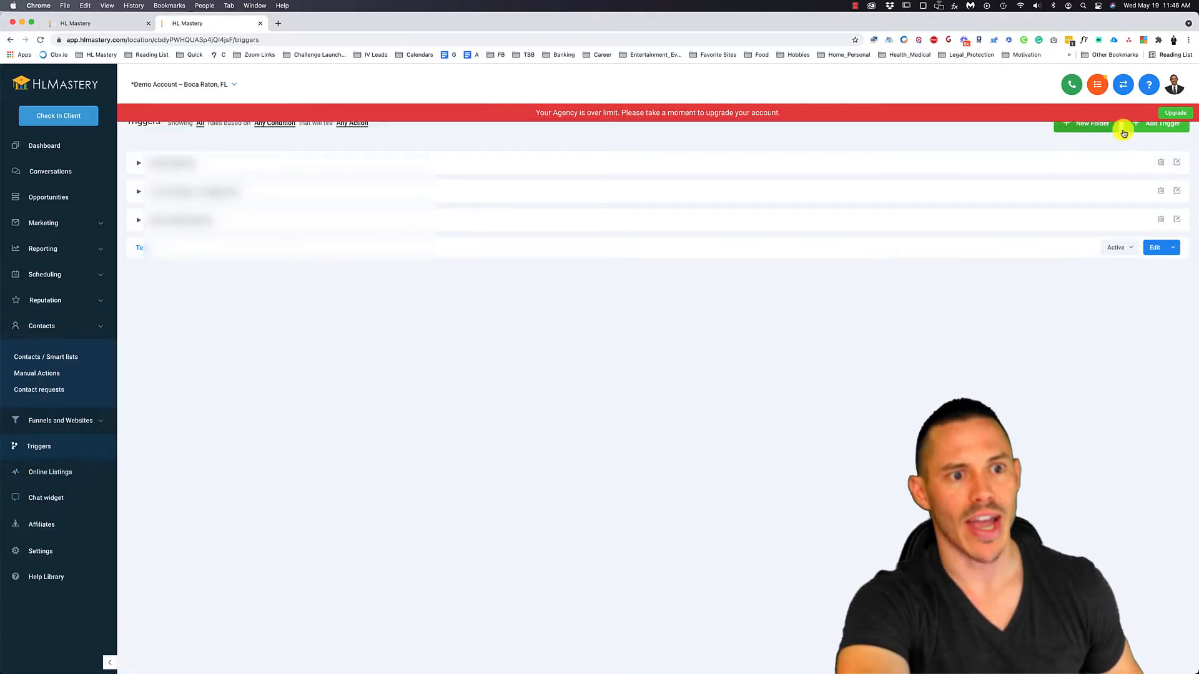
pyautogui.click(1149, 123)
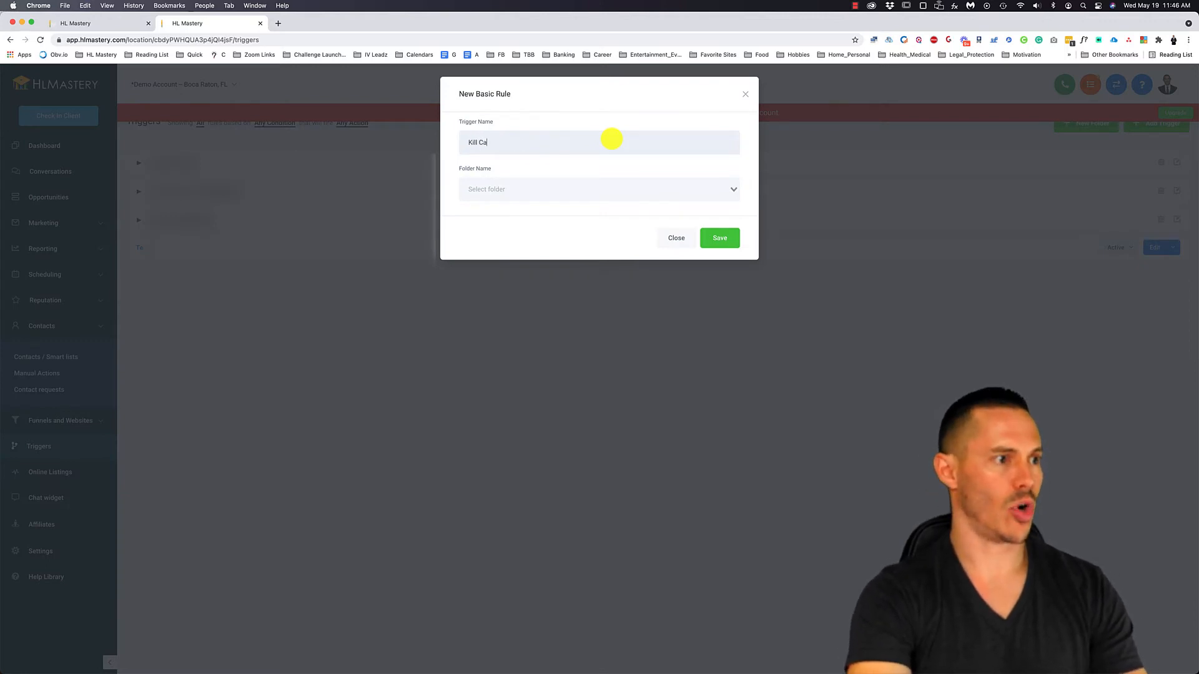
pyautogui.click(511, 188)
pyautogui.click(458, 214)
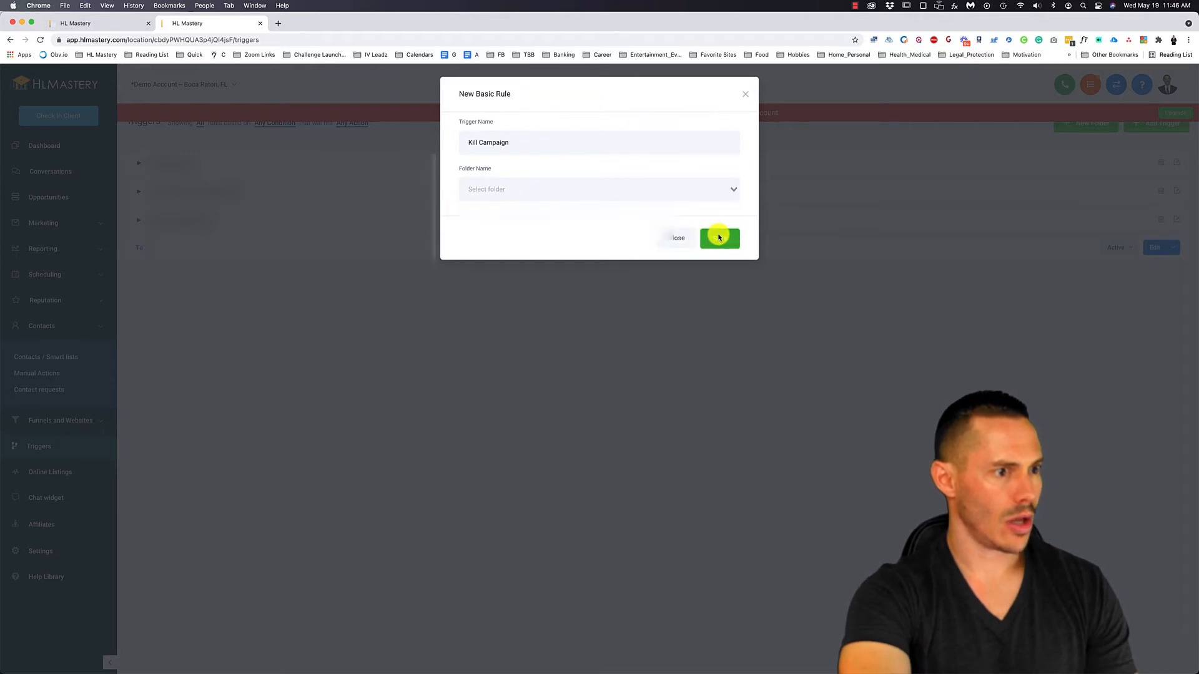
pyautogui.click(718, 236)
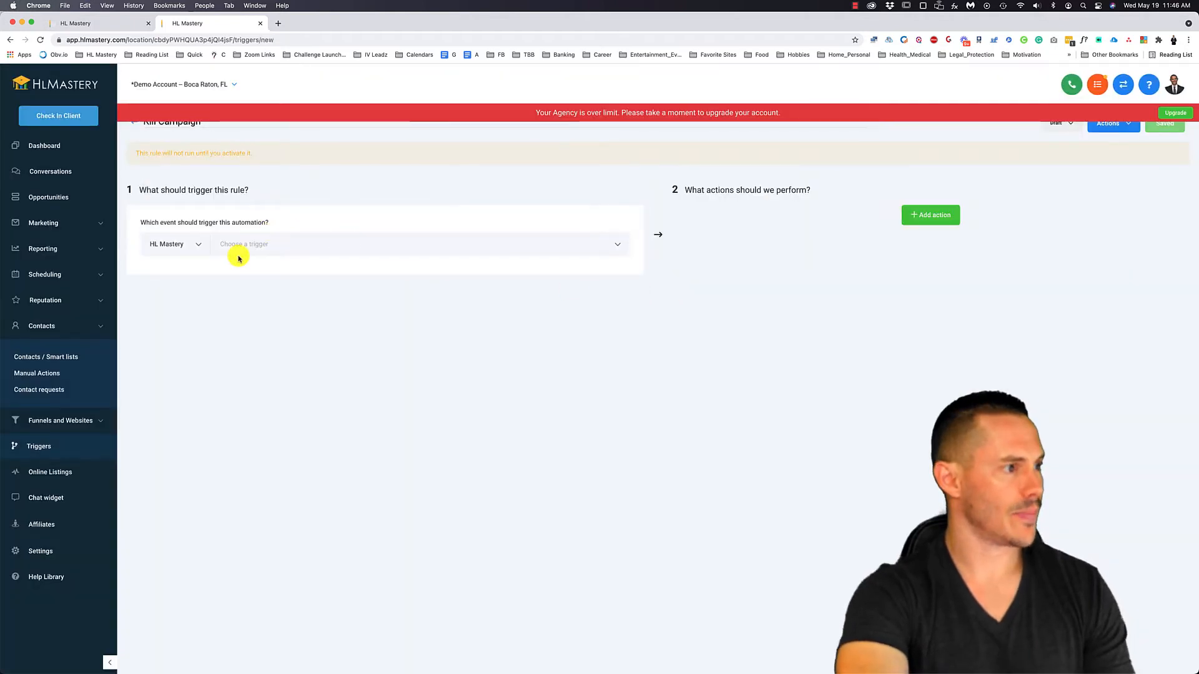
# Set the event that triggers the Kill Campaign rule to Contact Tag
pyautogui.click(265, 243)
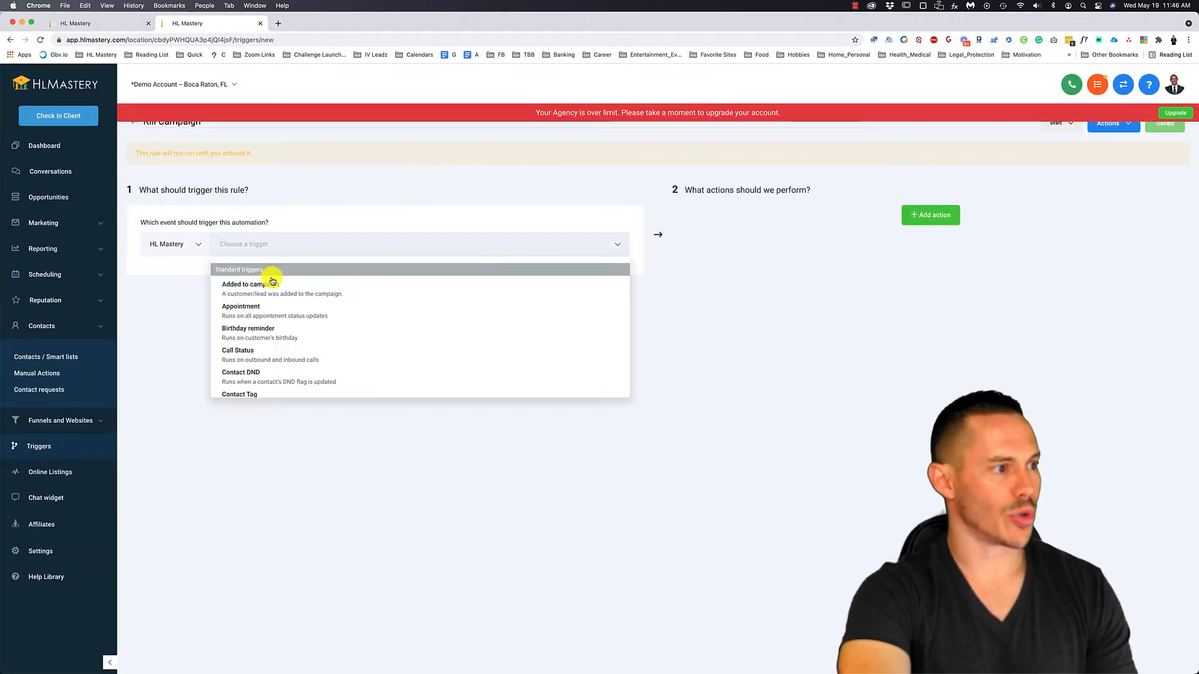
pyautogui.scroll(-5, 274, 315)
pyautogui.scroll(-5, 277, 319)
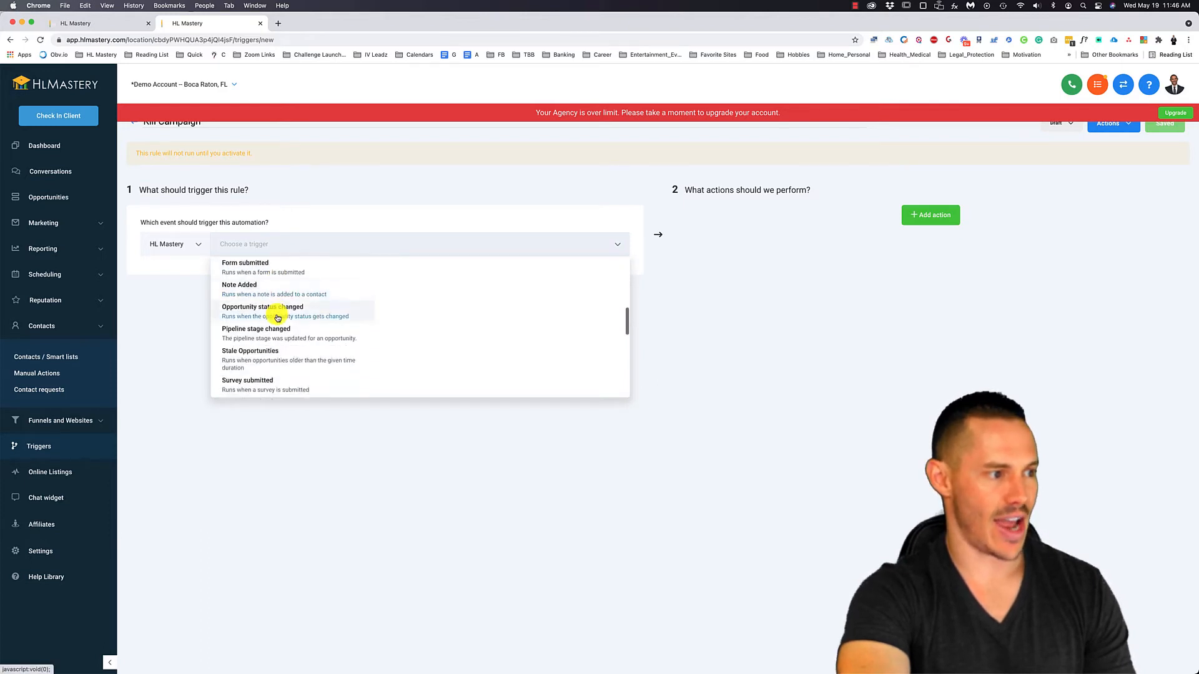
pyautogui.scroll(7, 238, 346)
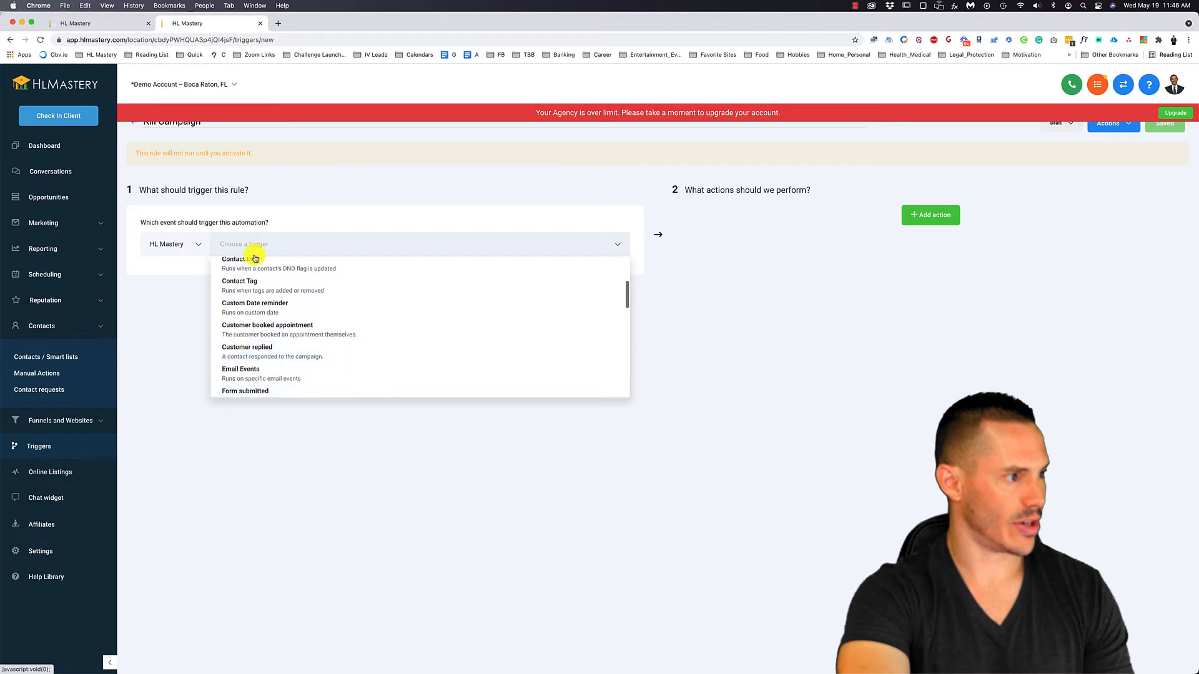
pyautogui.click(237, 282)
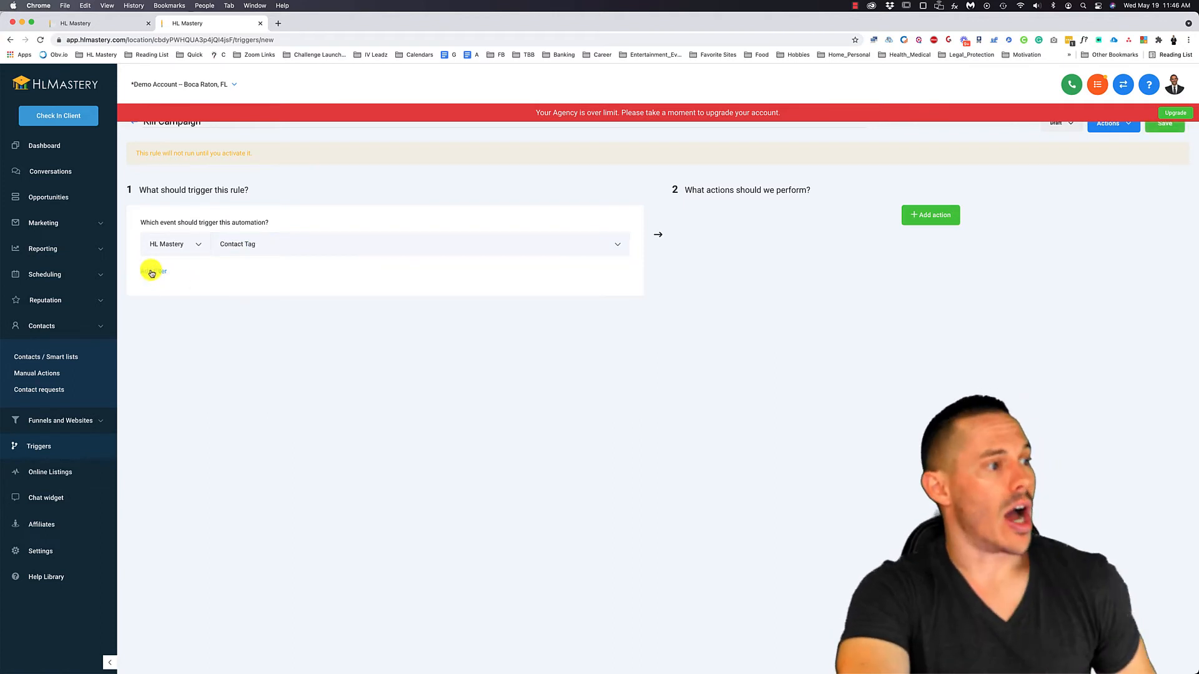
# Add a filter to the Contact Tag trigger for Tag Added with the tag Not Interested
pyautogui.click(151, 272)
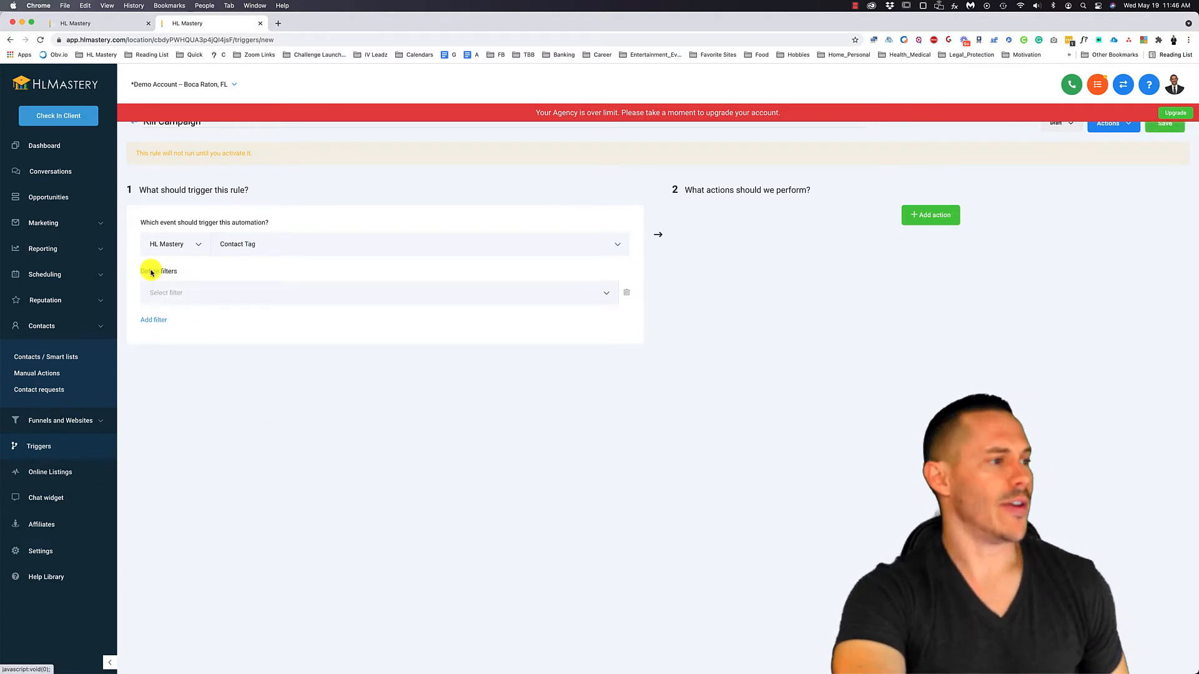
pyautogui.click(166, 293)
pyautogui.click(188, 335)
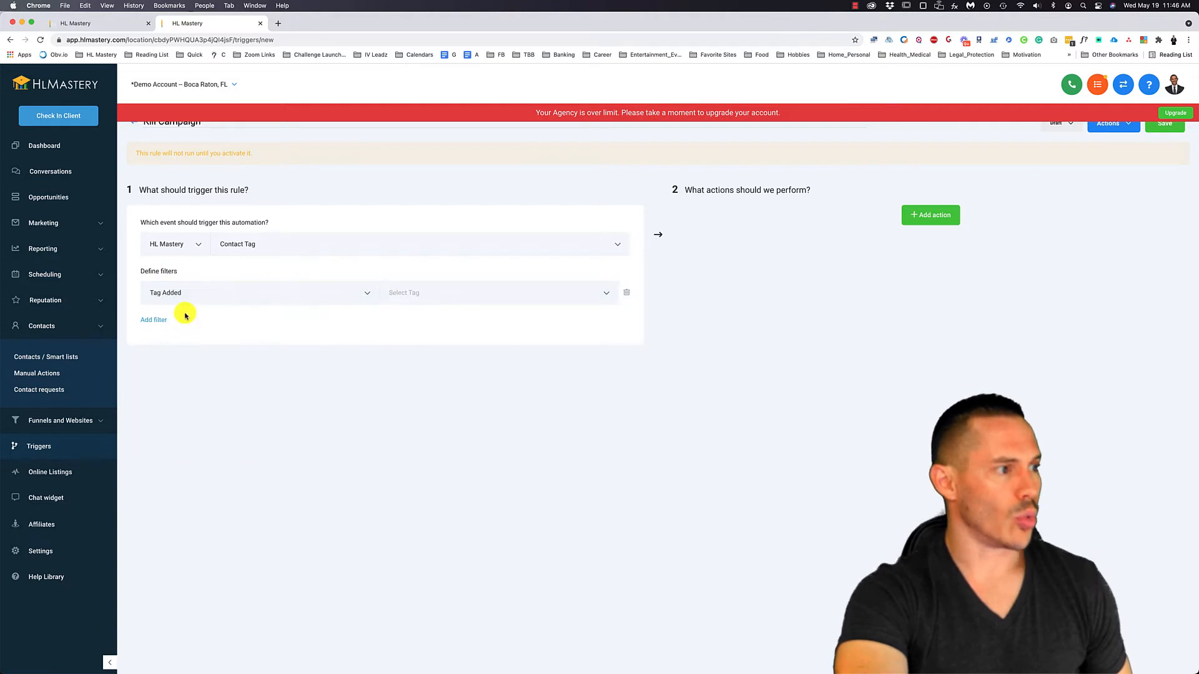
pyautogui.click(403, 290)
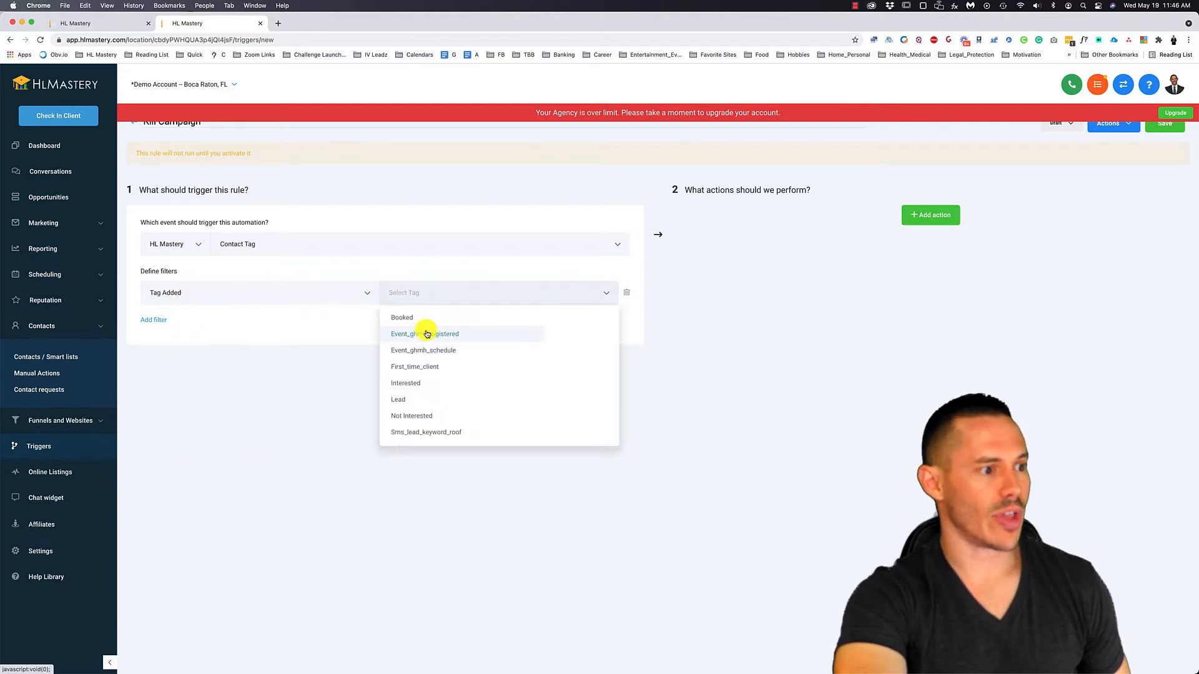
pyautogui.scroll(-3, 425, 334)
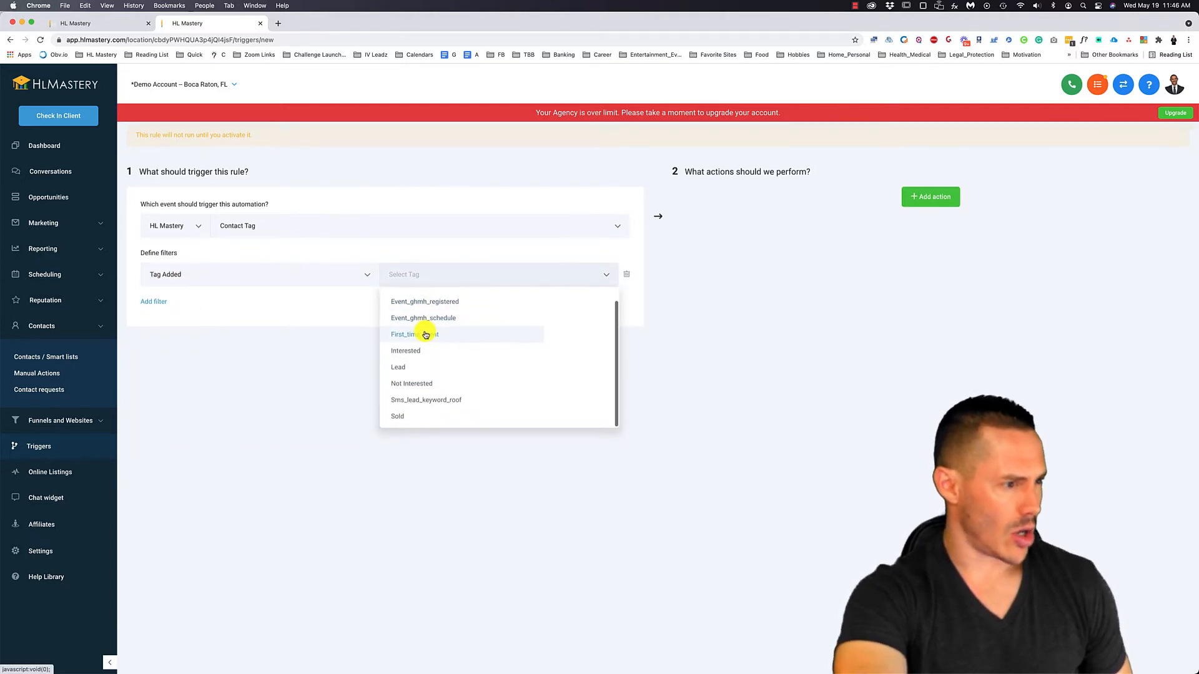
pyautogui.scroll(1, 426, 334)
pyautogui.scroll(-1, 426, 334)
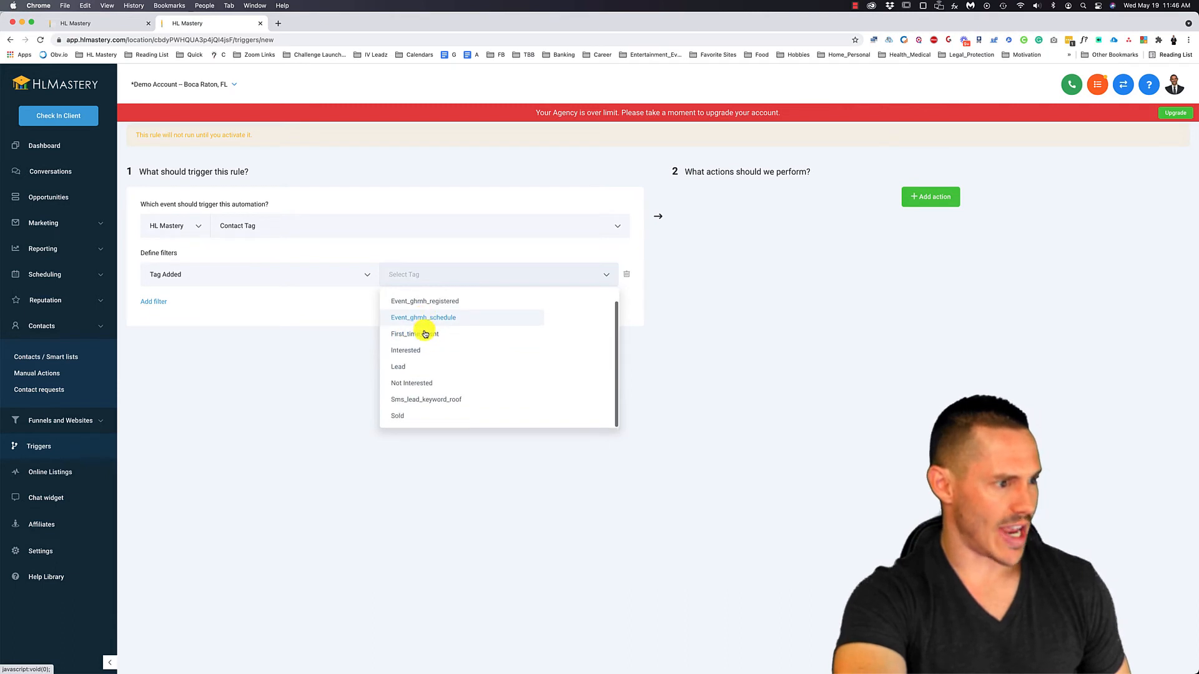
pyautogui.click(425, 385)
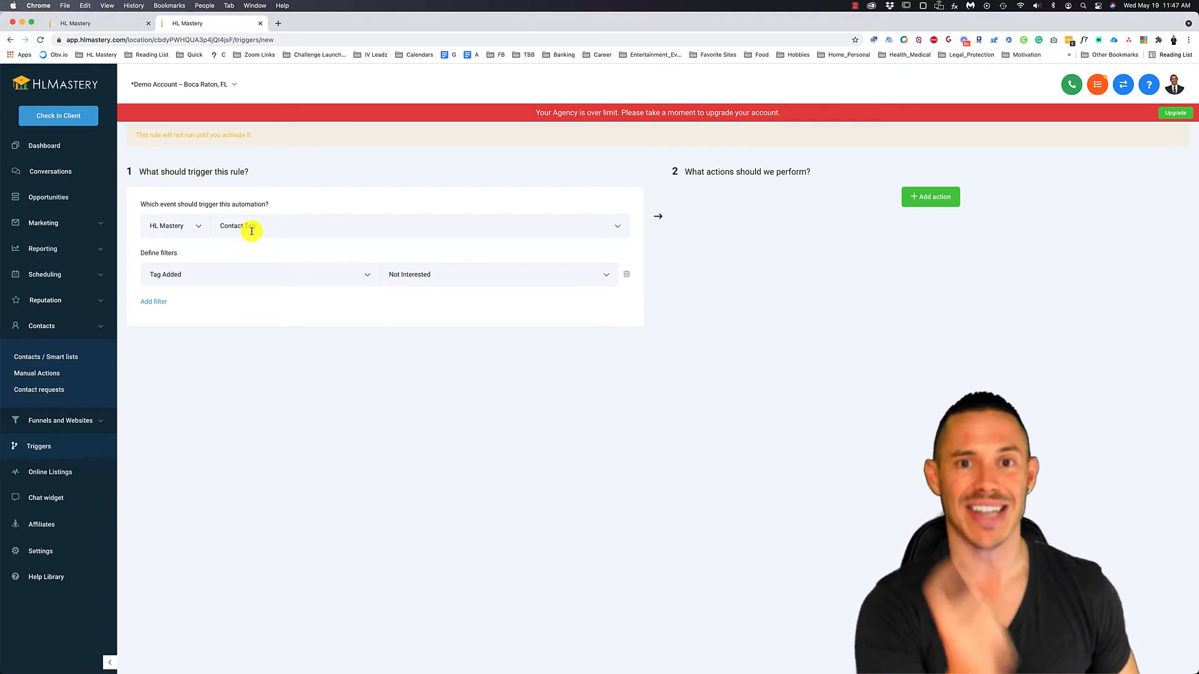
# Add a Remove From Campaign action to the rule and choose the Text Message Auto Reply campaign
pyautogui.click(924, 196)
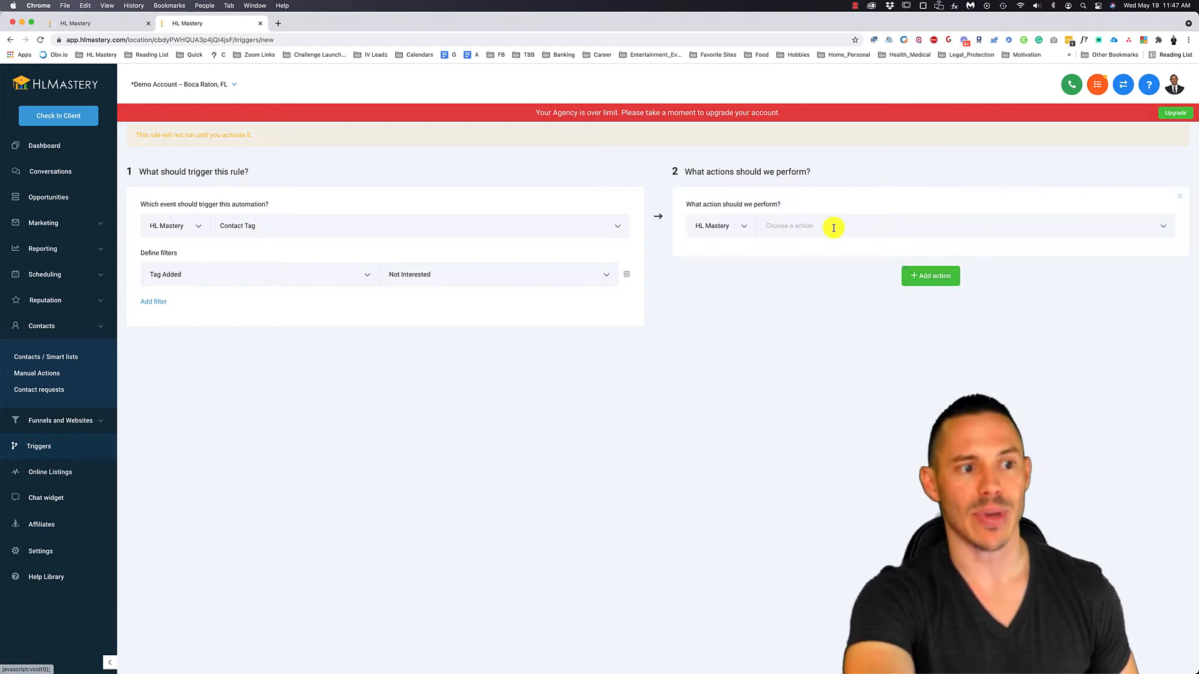
pyautogui.click(834, 228)
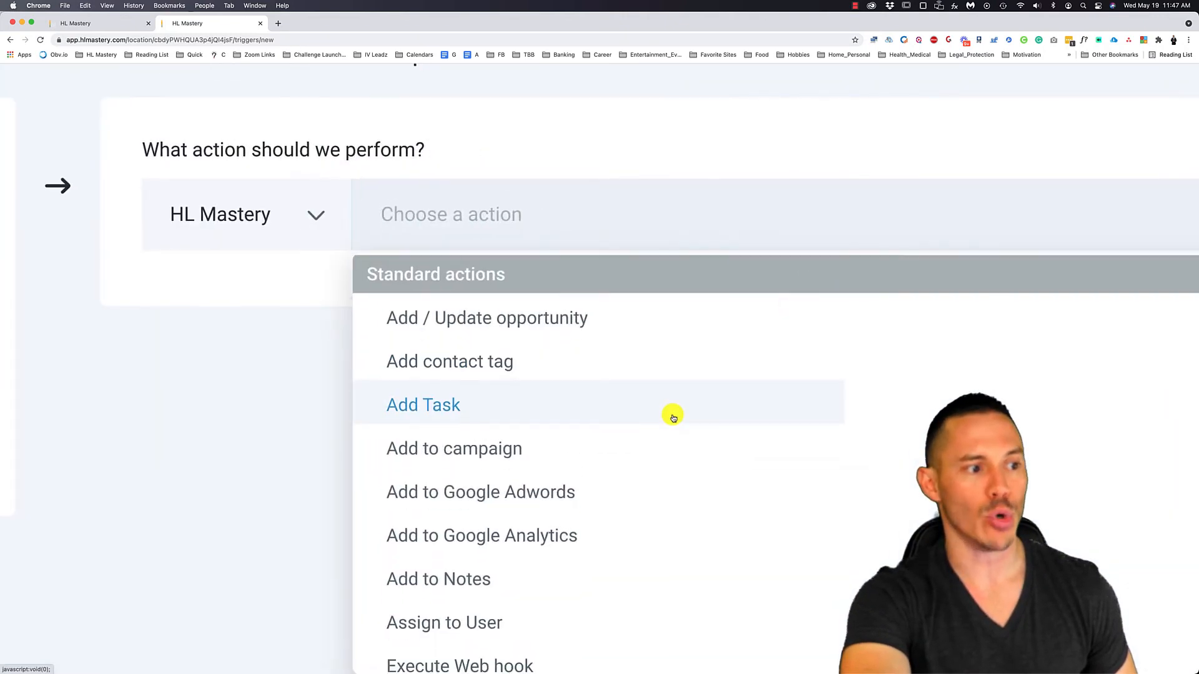
pyautogui.scroll(-5, 673, 417)
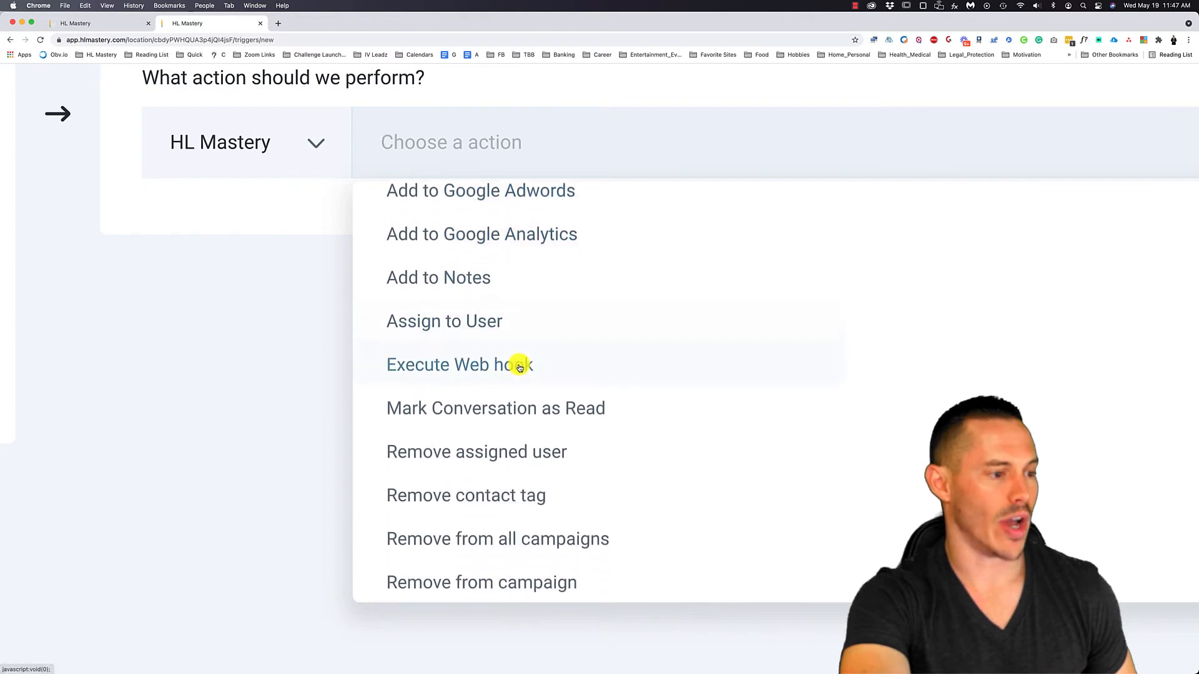
pyautogui.scroll(-4, 517, 362)
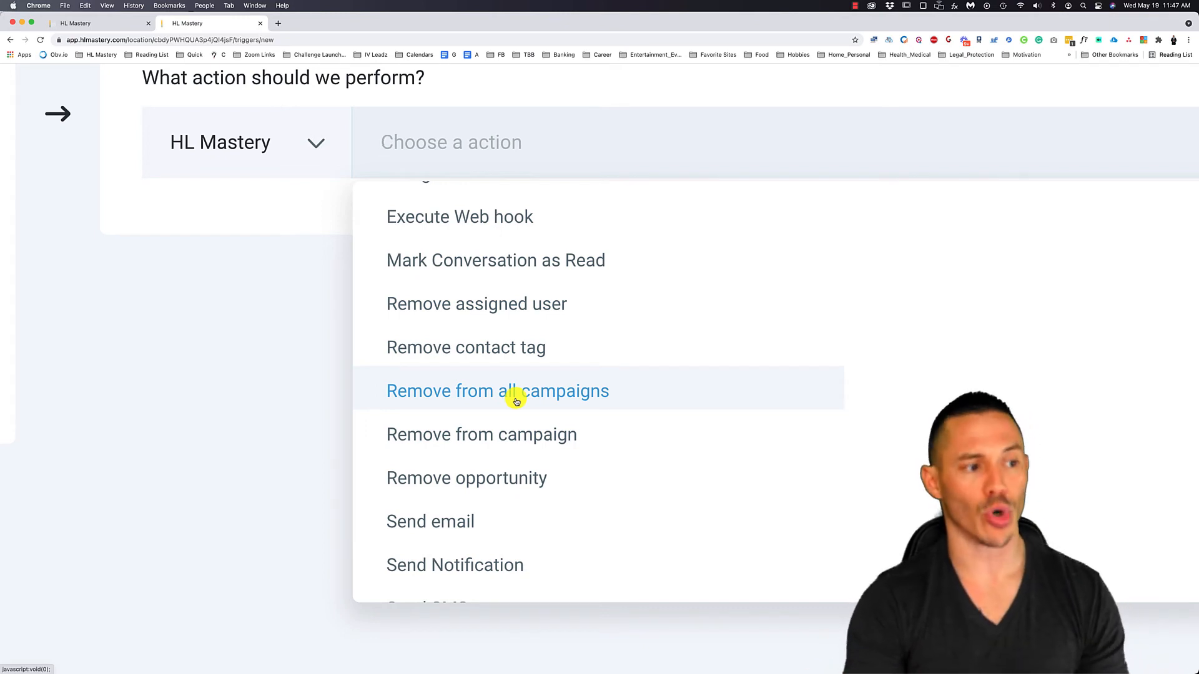
pyautogui.click(503, 435)
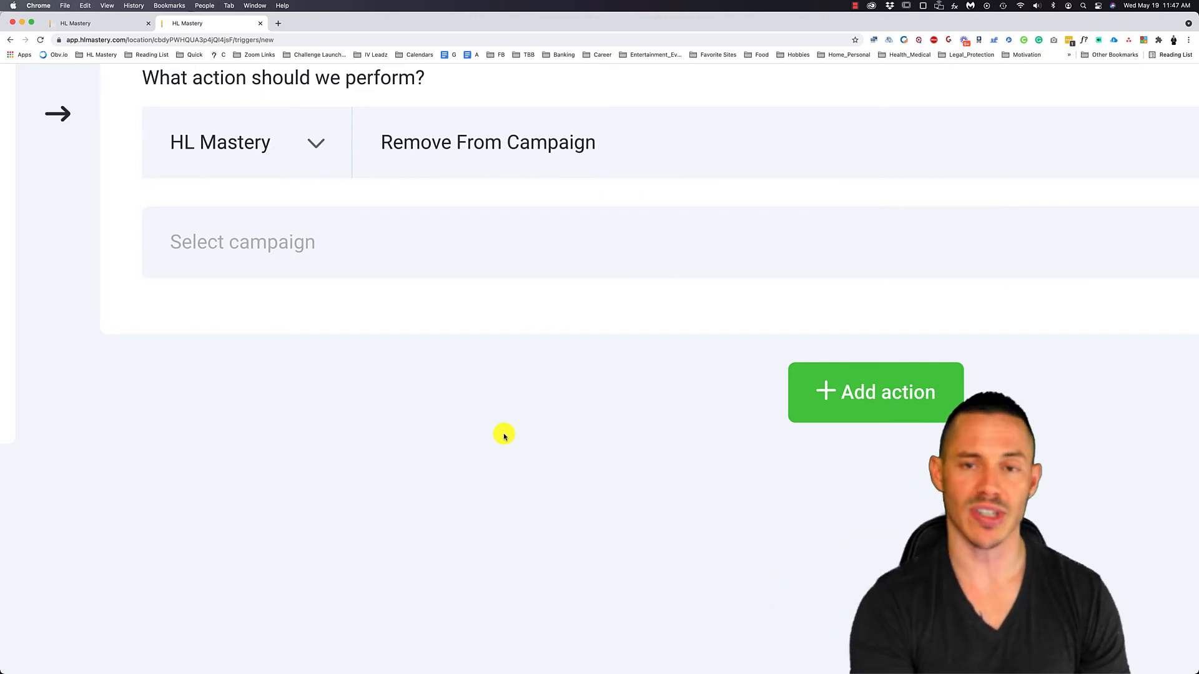
pyautogui.click(299, 250)
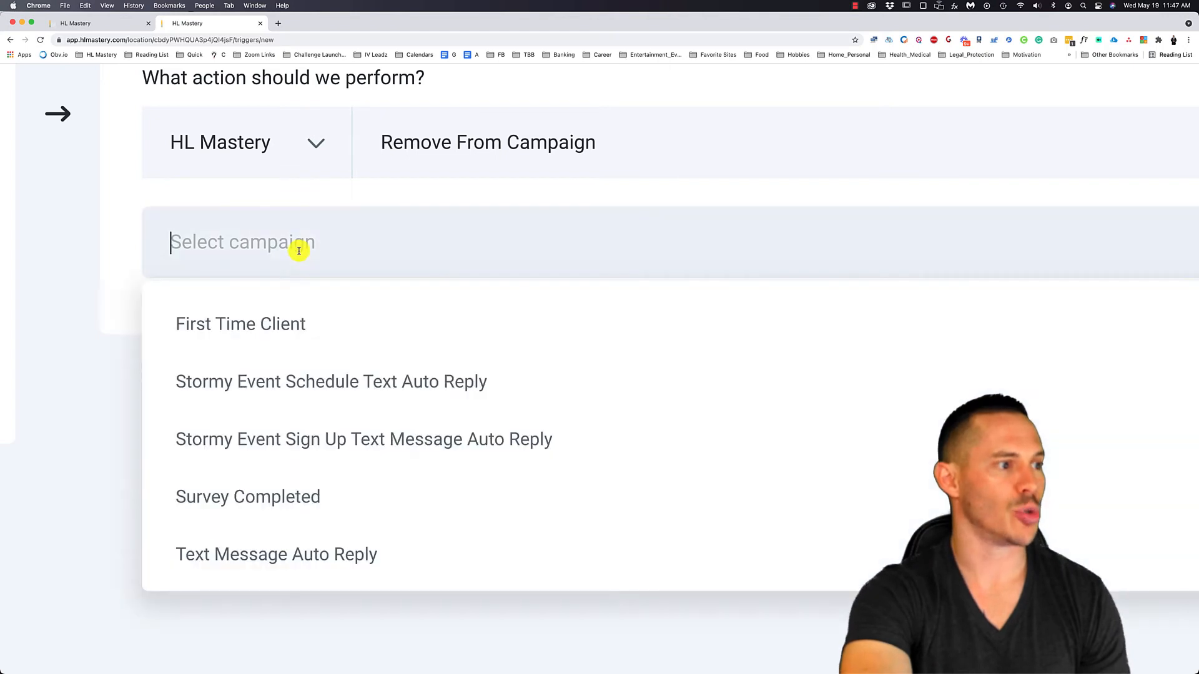
pyautogui.click(266, 557)
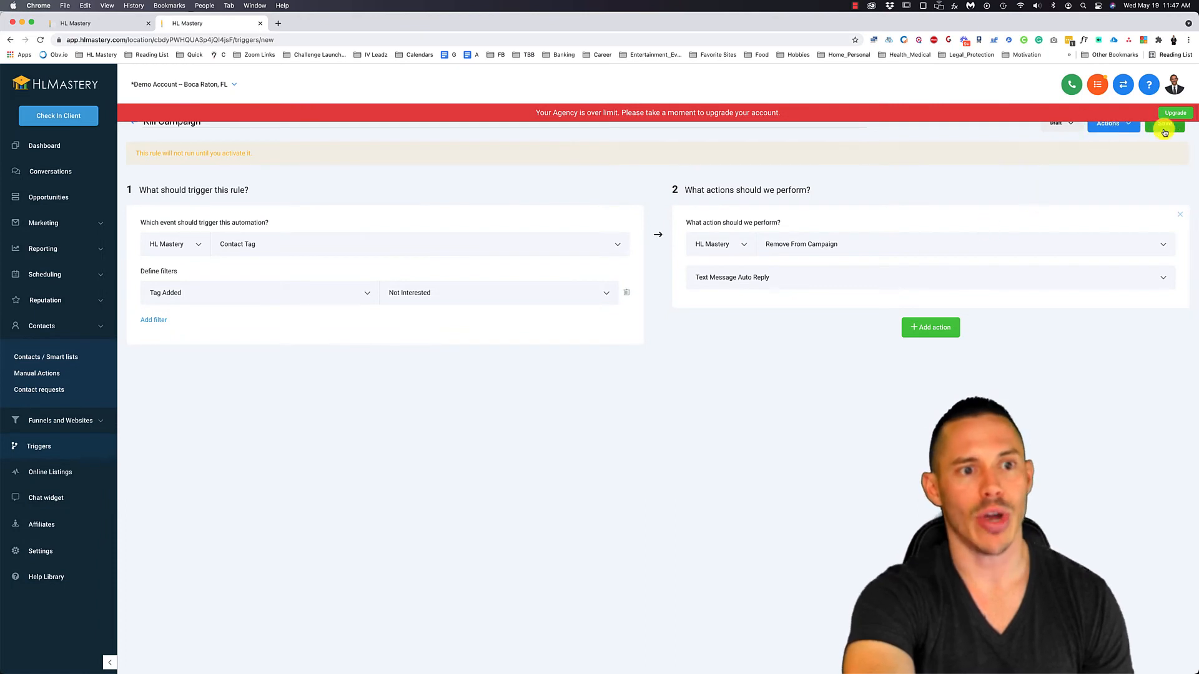
# Save the Kill Campaign rule and switch its status from draft to active
pyautogui.click(1164, 127)
pyautogui.click(1105, 125)
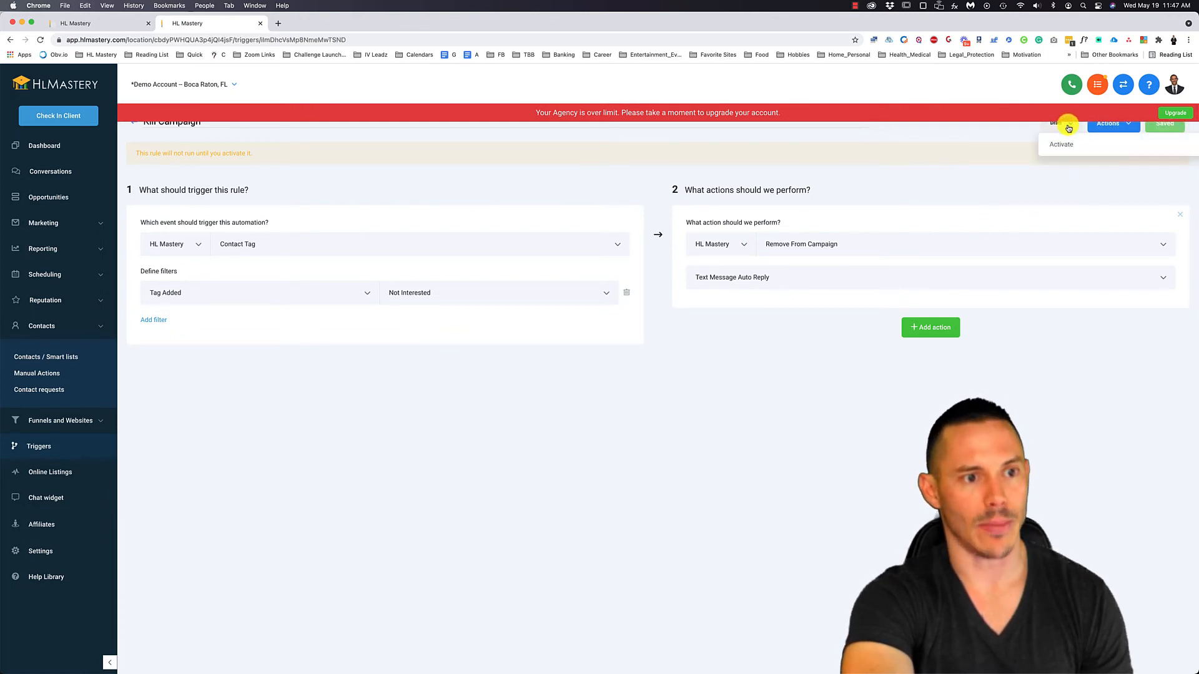
pyautogui.click(1066, 148)
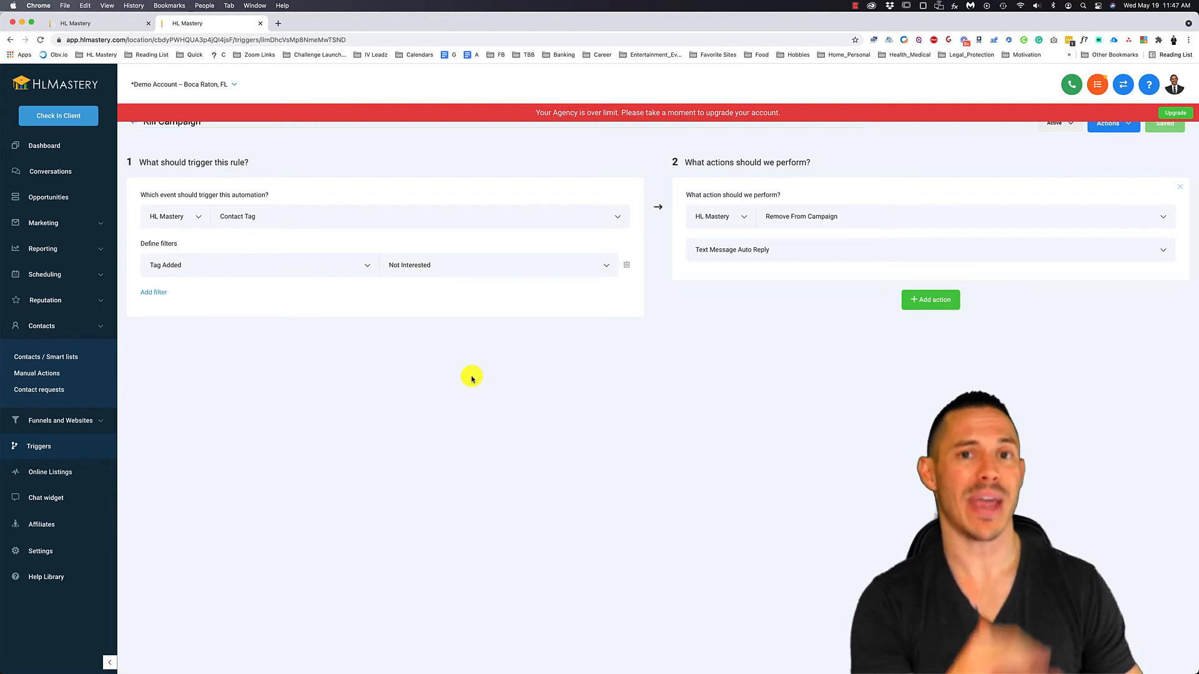
# Open the contacts smart list and select all contacts on the current page
pyautogui.click(69, 359)
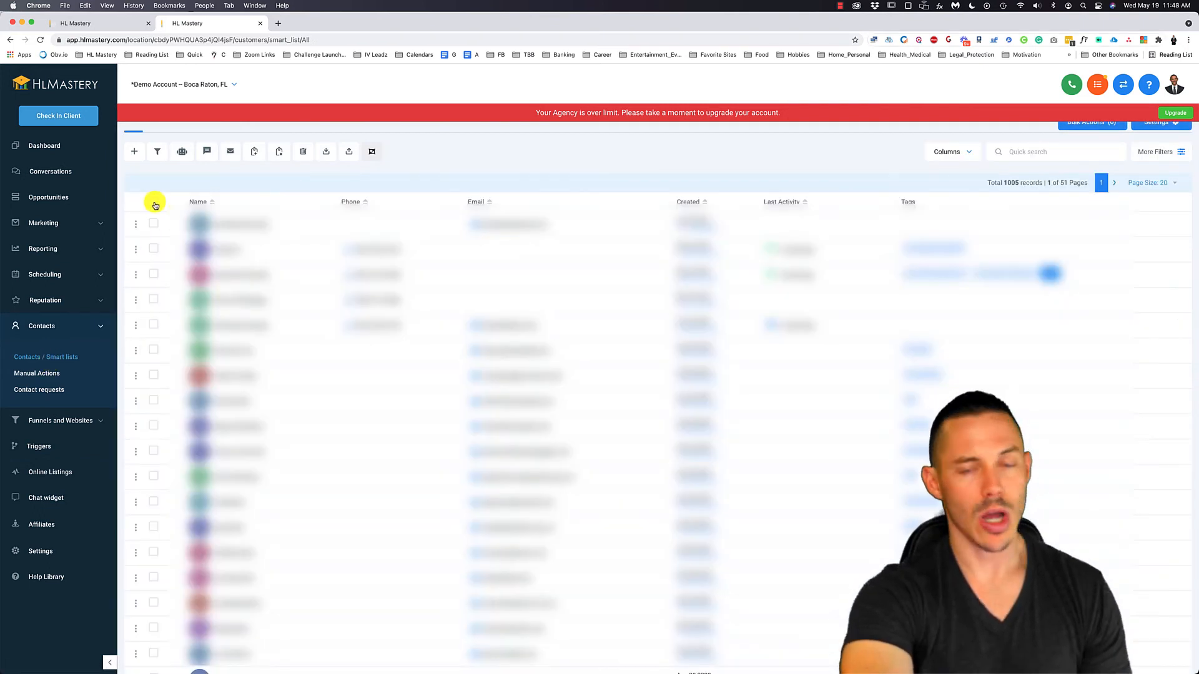
pyautogui.click(154, 203)
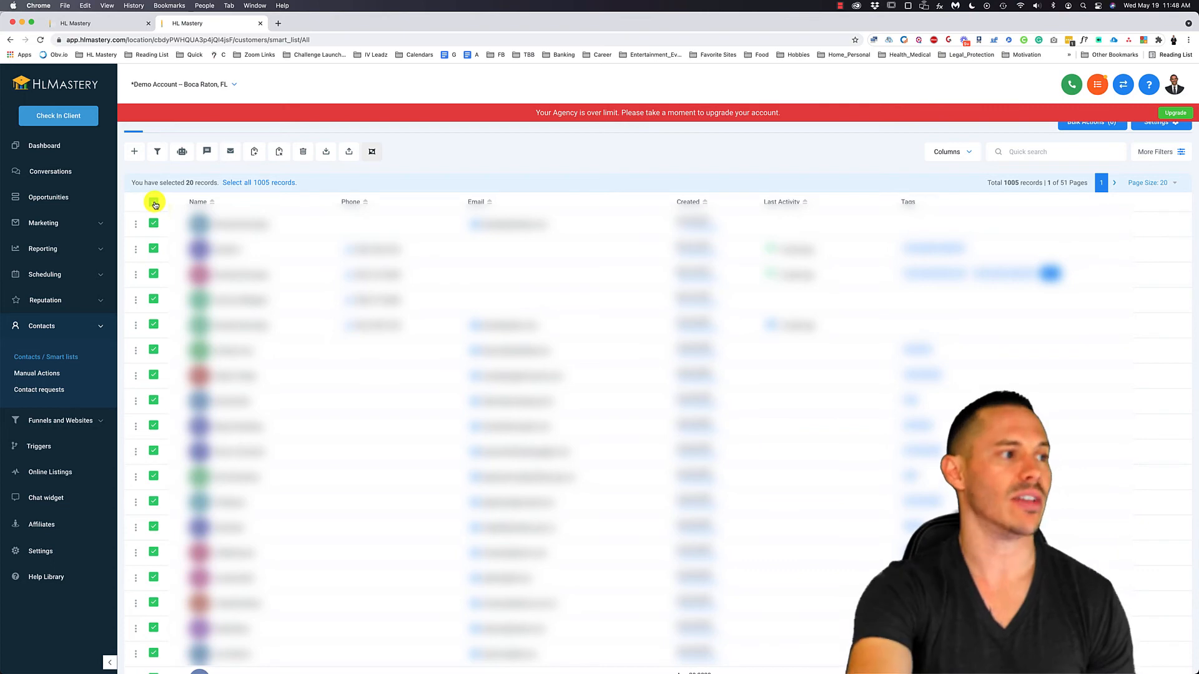
pyautogui.scroll(5, 209, 154)
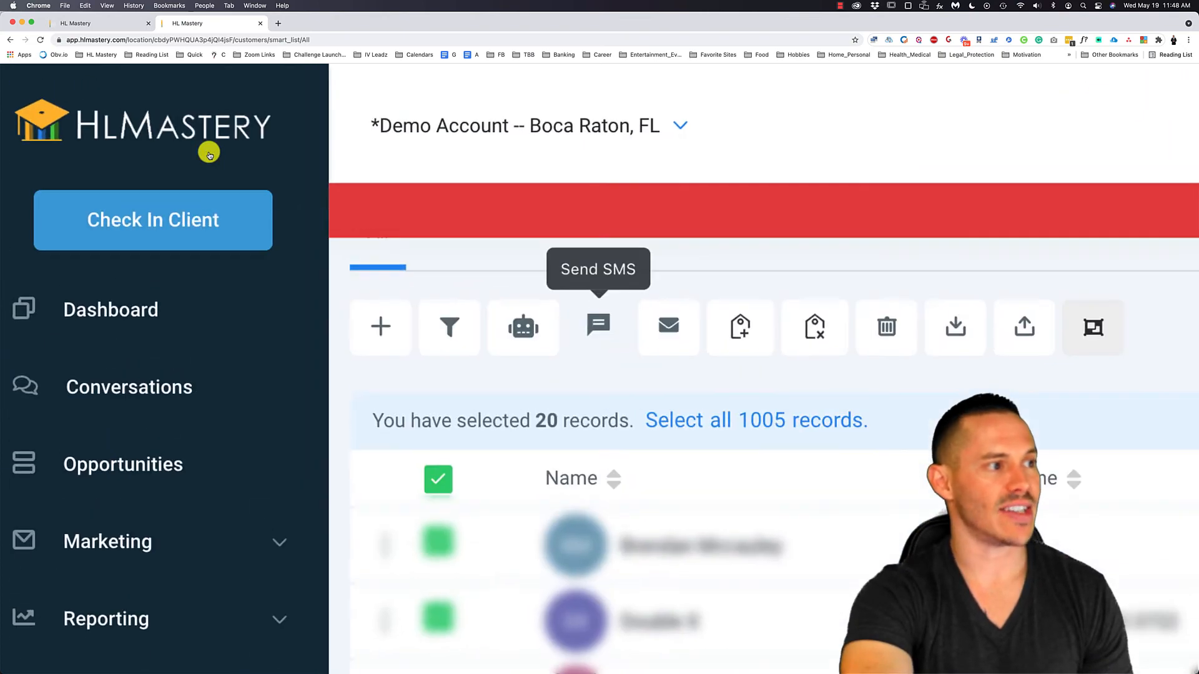
pyautogui.hscroll(3, 597, 301)
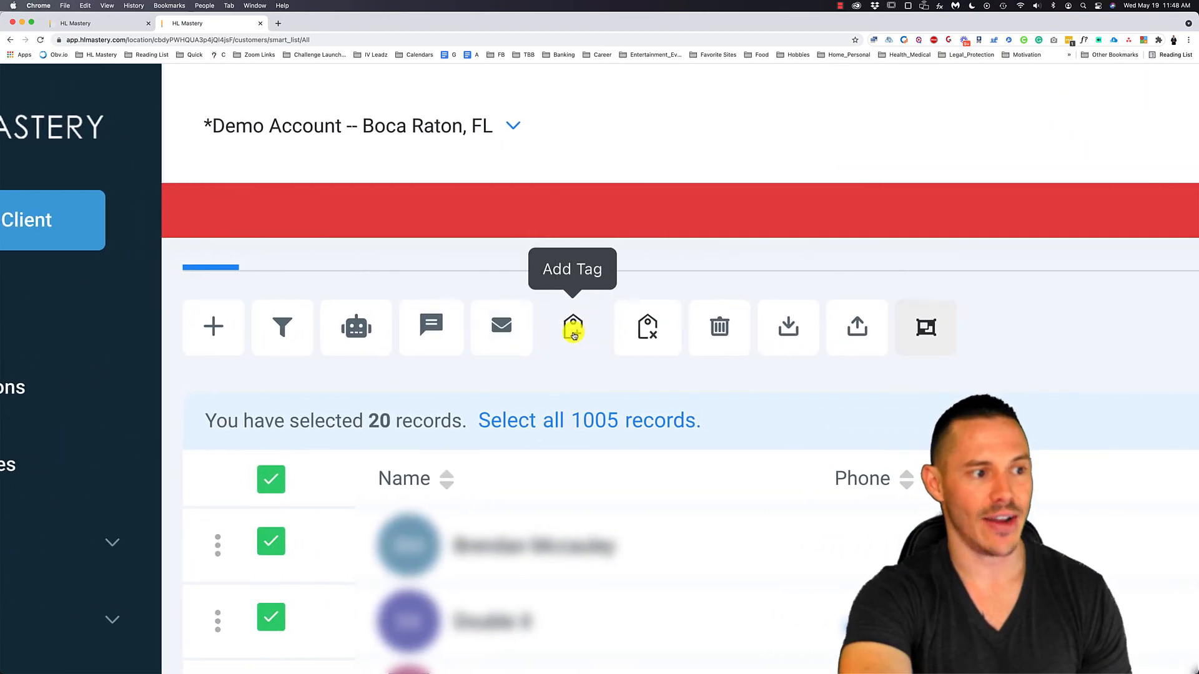
# Start adding tags to the selected contacts in bulk and choose the "not interested" tag
pyautogui.click(573, 331)
pyautogui.scroll(-5, 571, 333)
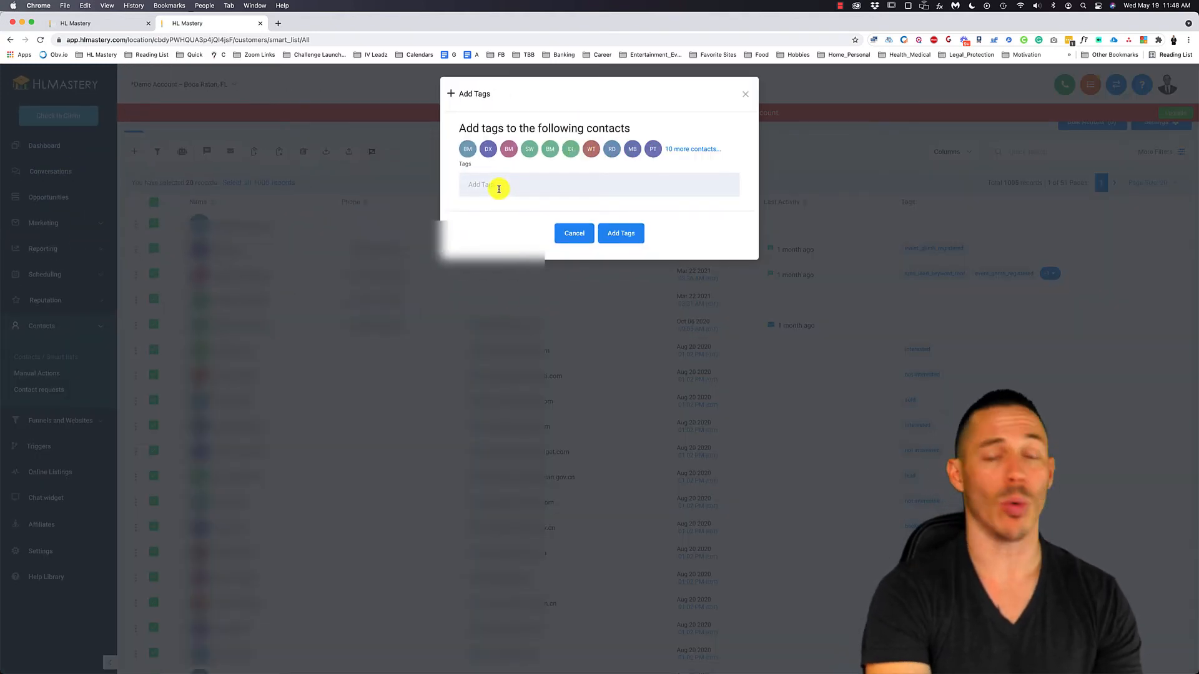
pyautogui.write('not')
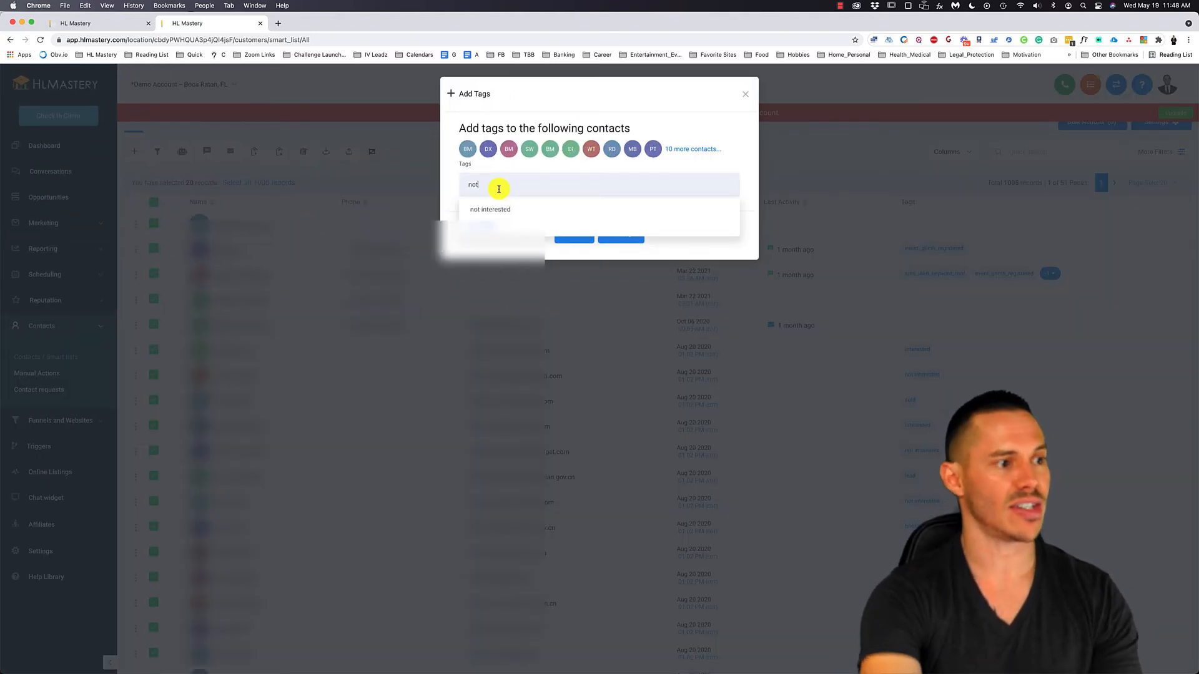
pyautogui.click(493, 209)
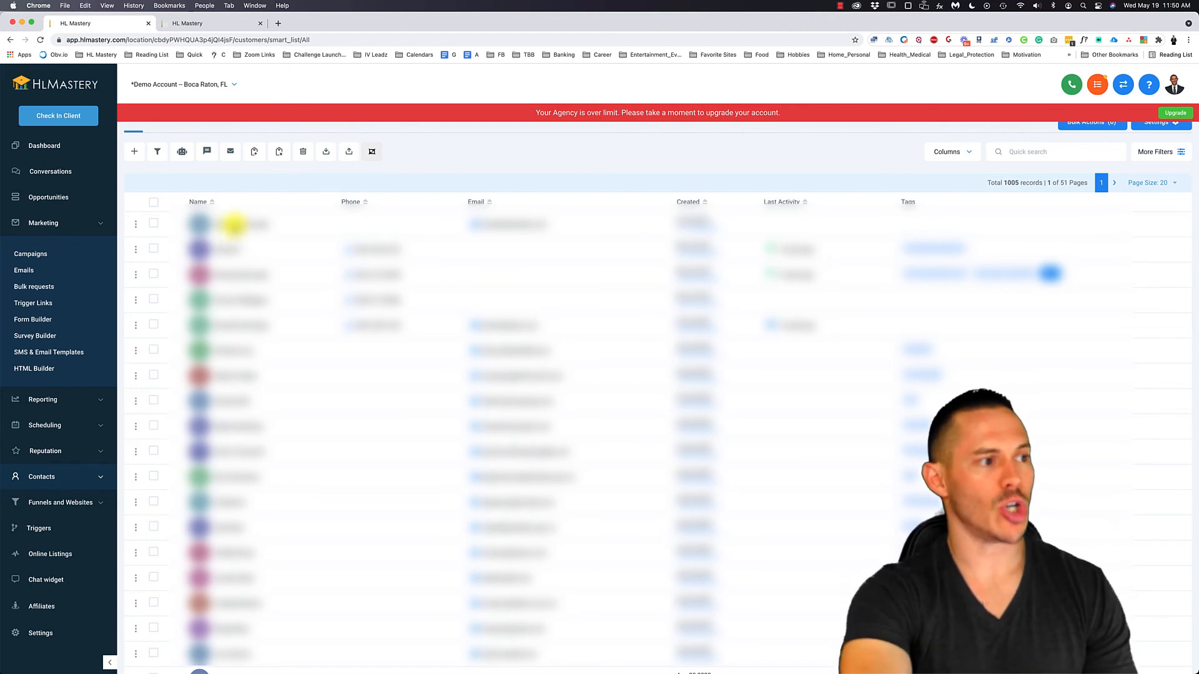
# Open the first contact in the list and add the contact to the Survey Completed campaign
pyautogui.click(234, 224)
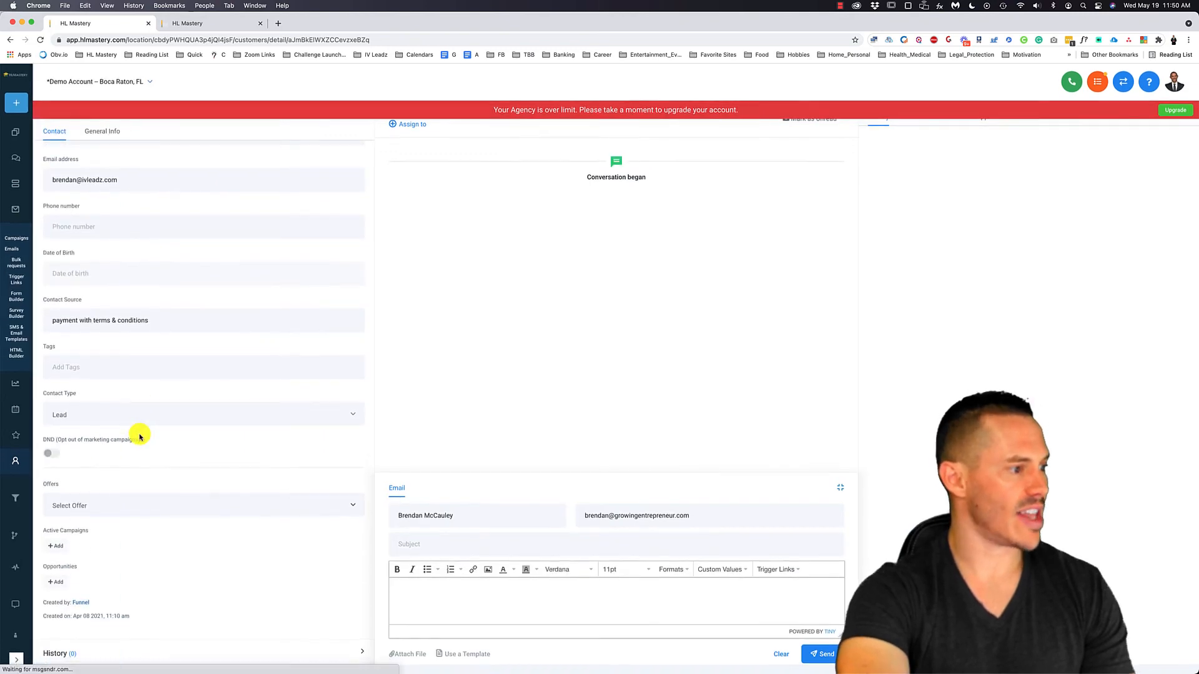
pyautogui.scroll(-1, 107, 522)
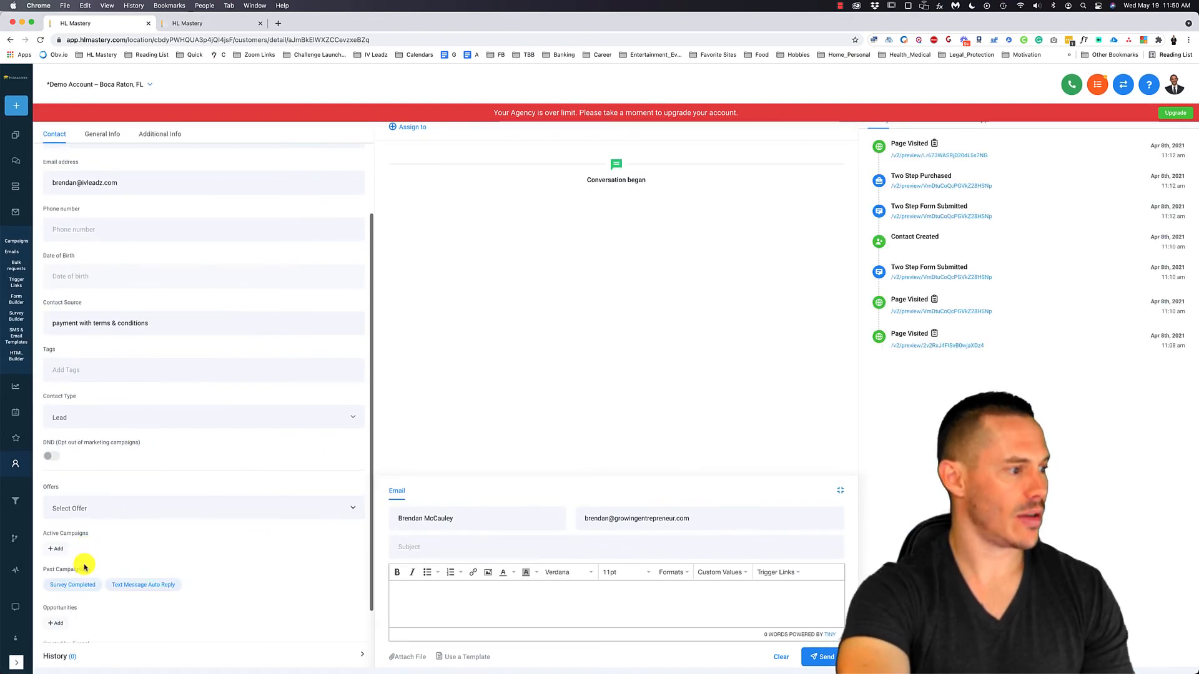
pyautogui.click(55, 549)
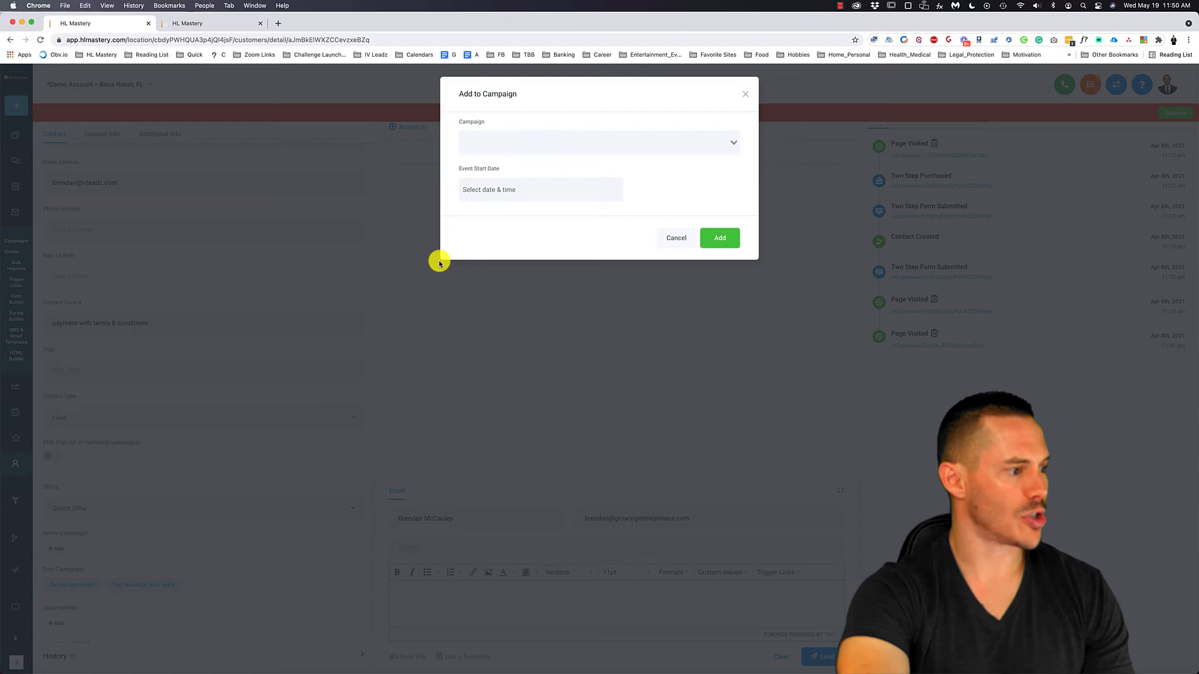
pyautogui.click(482, 146)
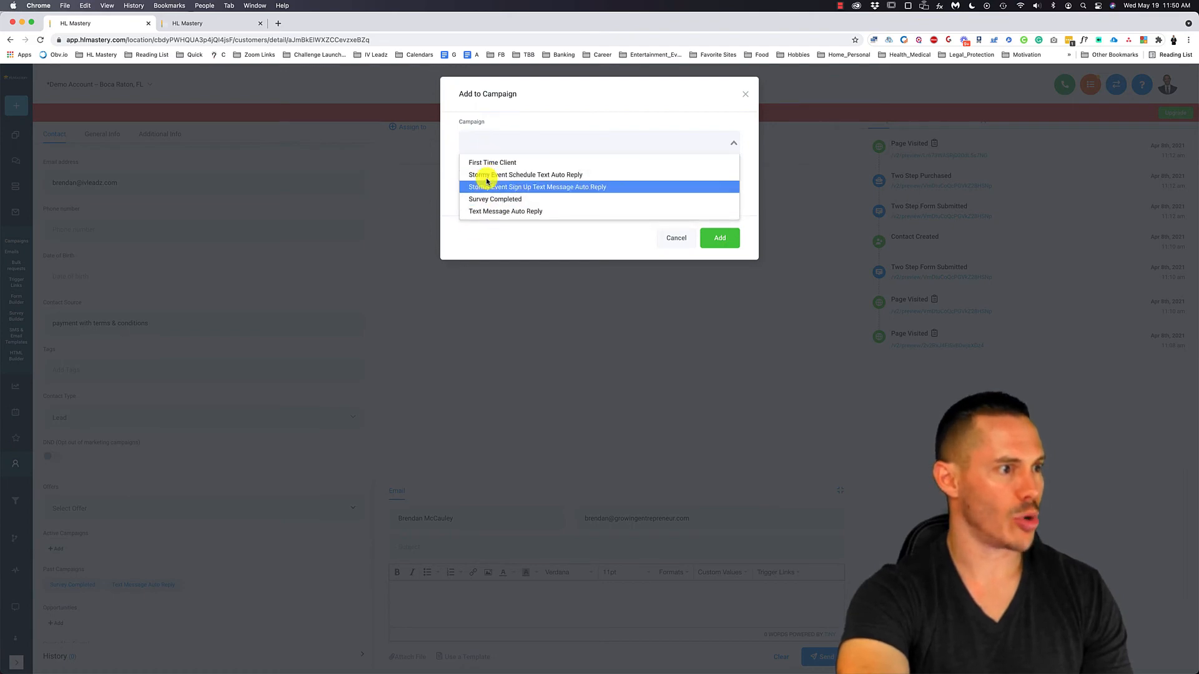
pyautogui.click(495, 198)
pyautogui.click(719, 238)
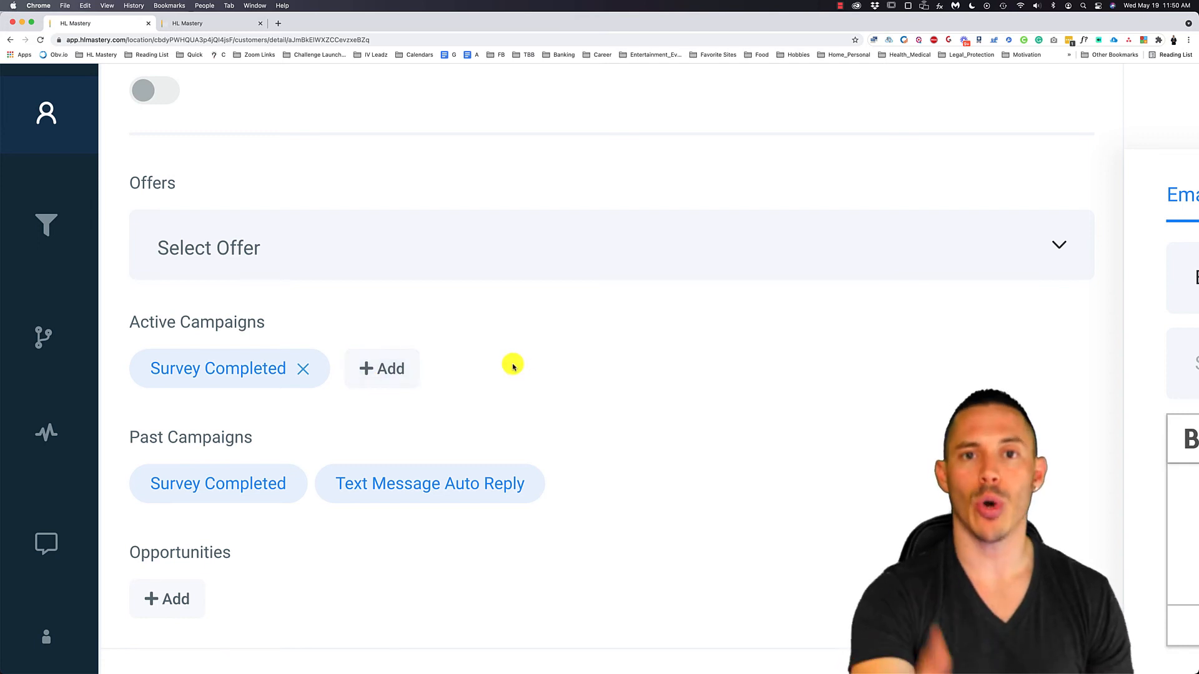
# Check the Kill Campaign rule in the other browser tab, and add the "not interested" tag to the contact and save the record
pyautogui.click(218, 27)
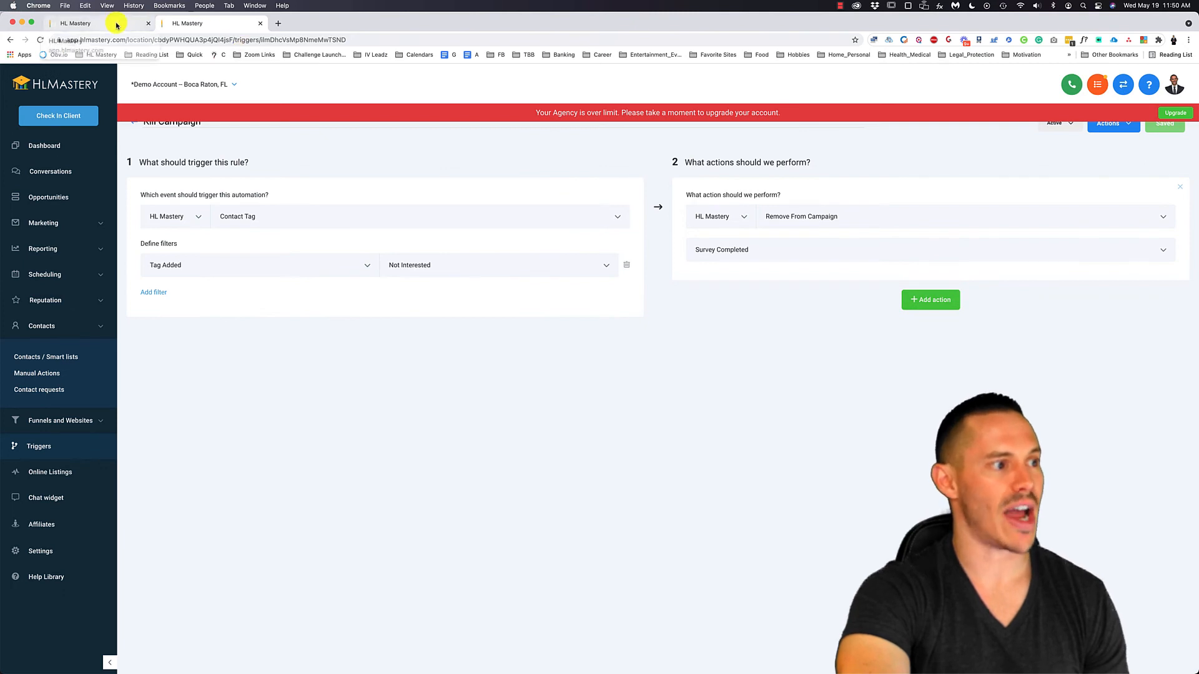
pyautogui.click(134, 24)
pyautogui.scroll(5, 257, 306)
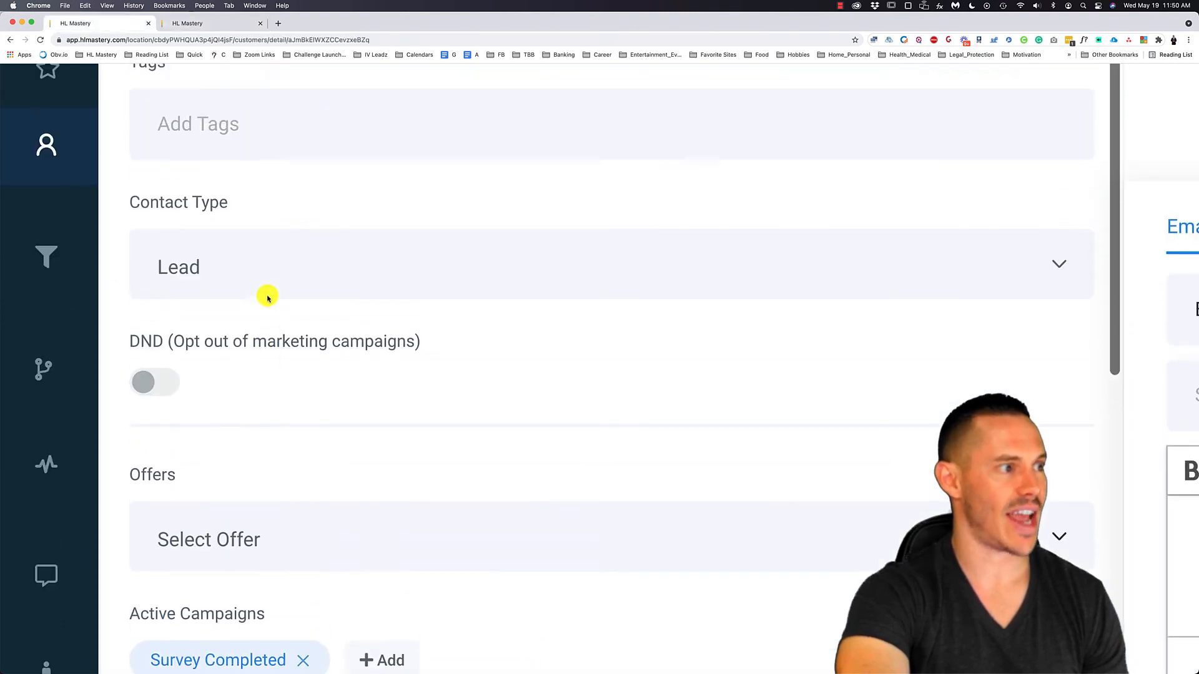
pyautogui.scroll(2, 267, 293)
pyautogui.click(218, 246)
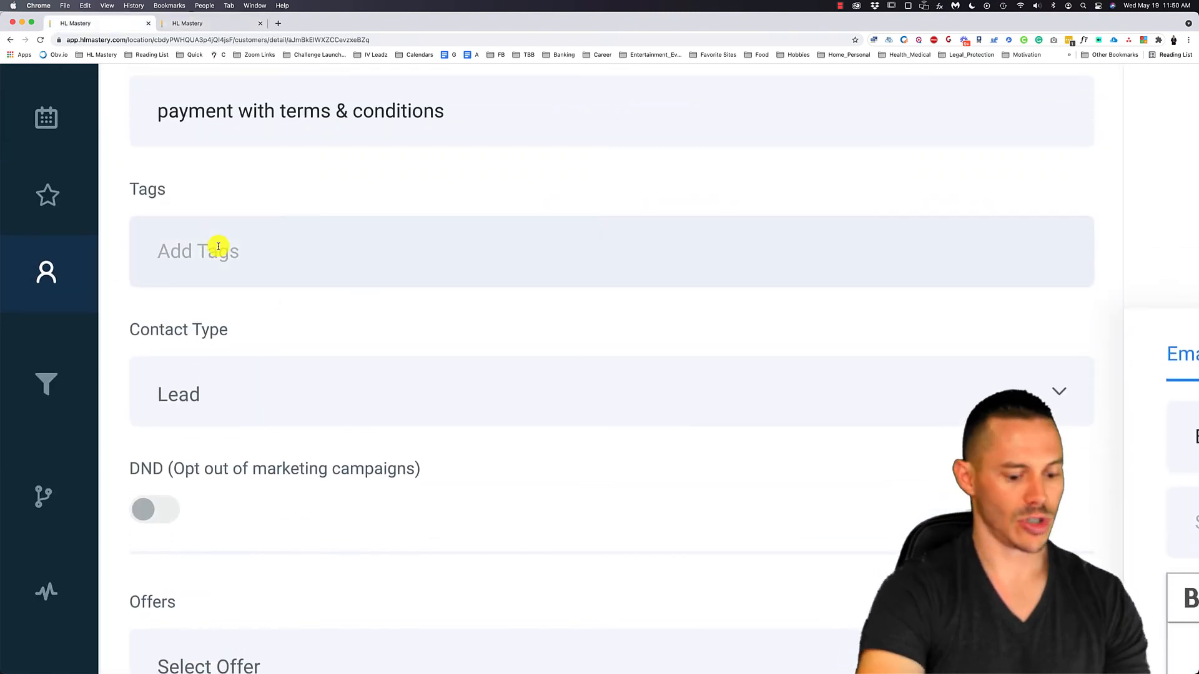
pyautogui.write('not')
pyautogui.click(215, 317)
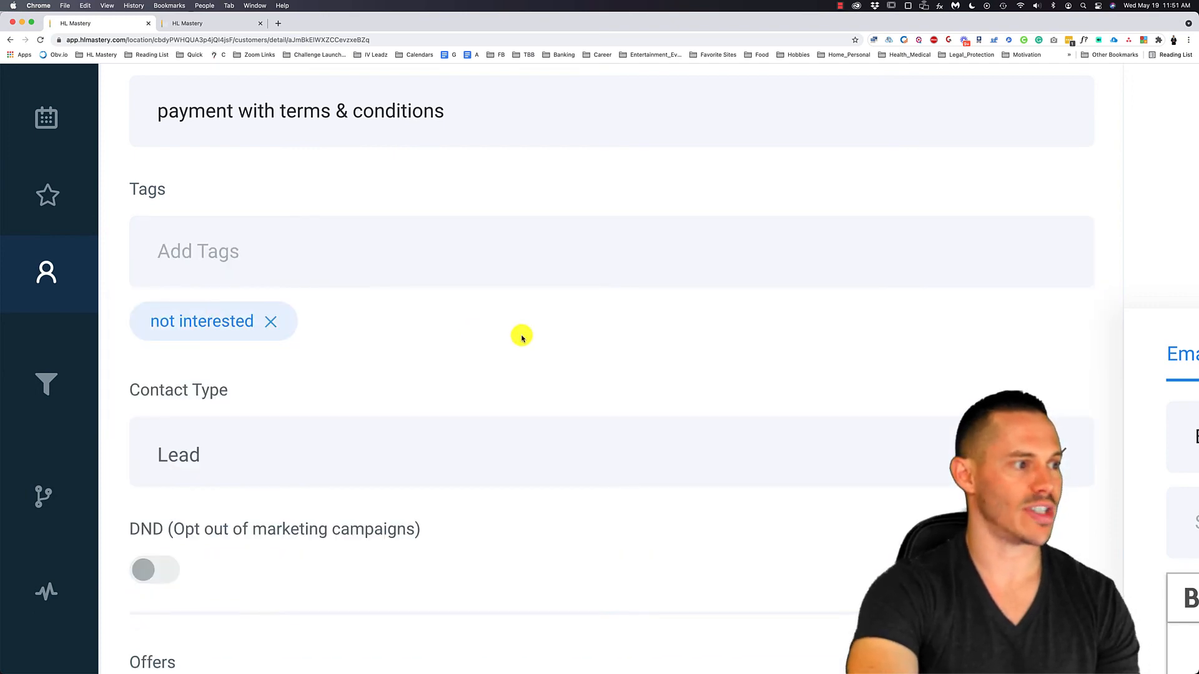
pyautogui.scroll(-5, 218, 452)
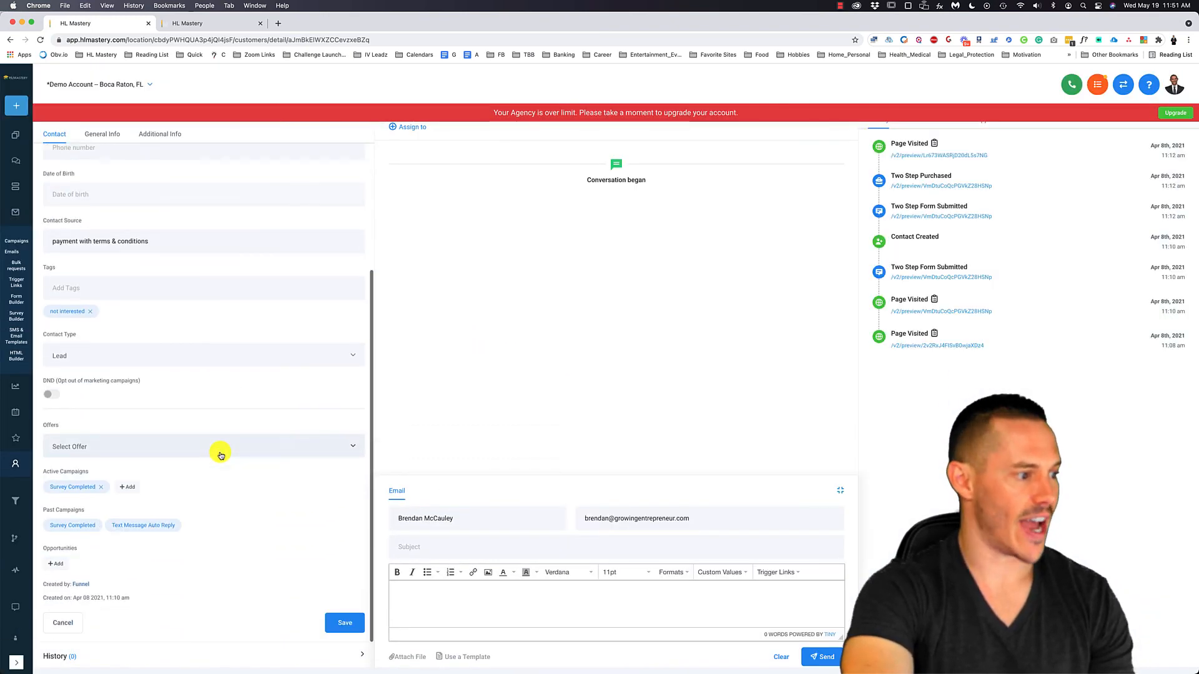
pyautogui.click(352, 628)
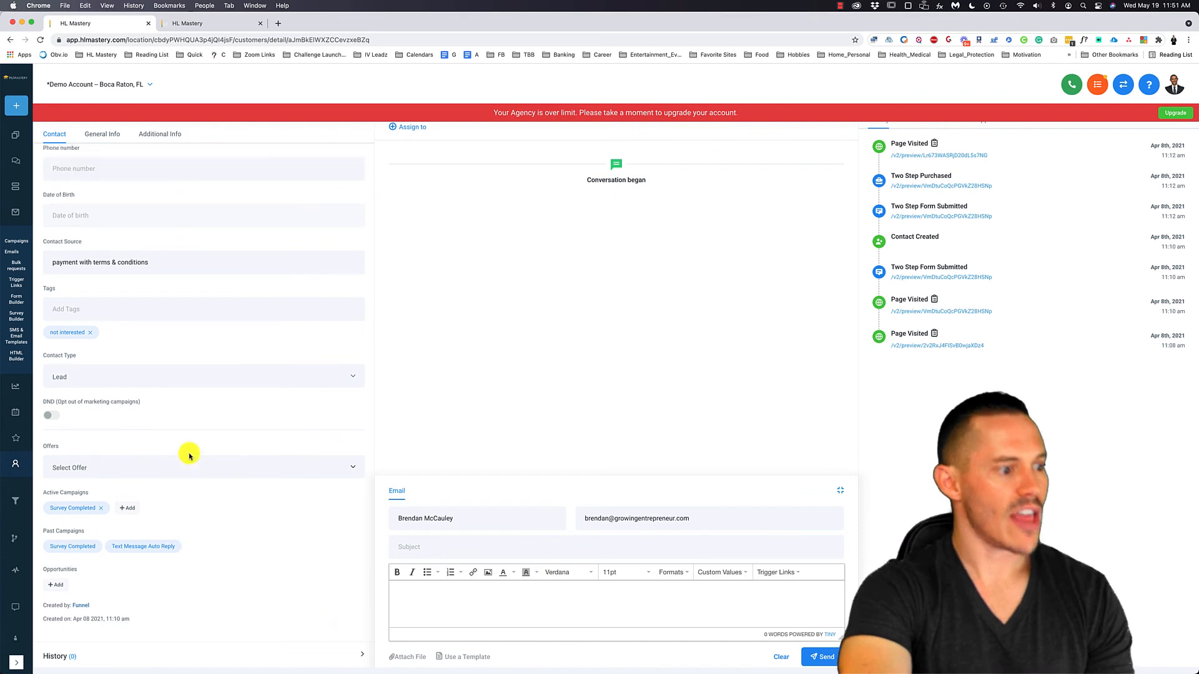